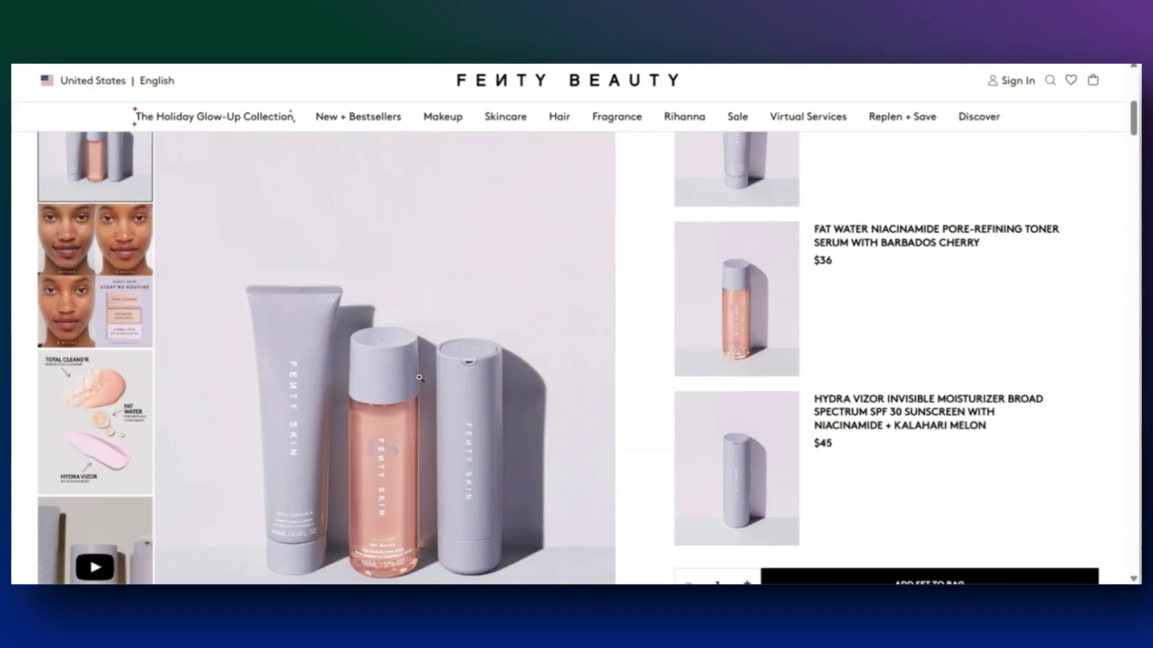
Expand the store preview to full width and open the pink gloss product page.
scroll(419, 378, down, 3)
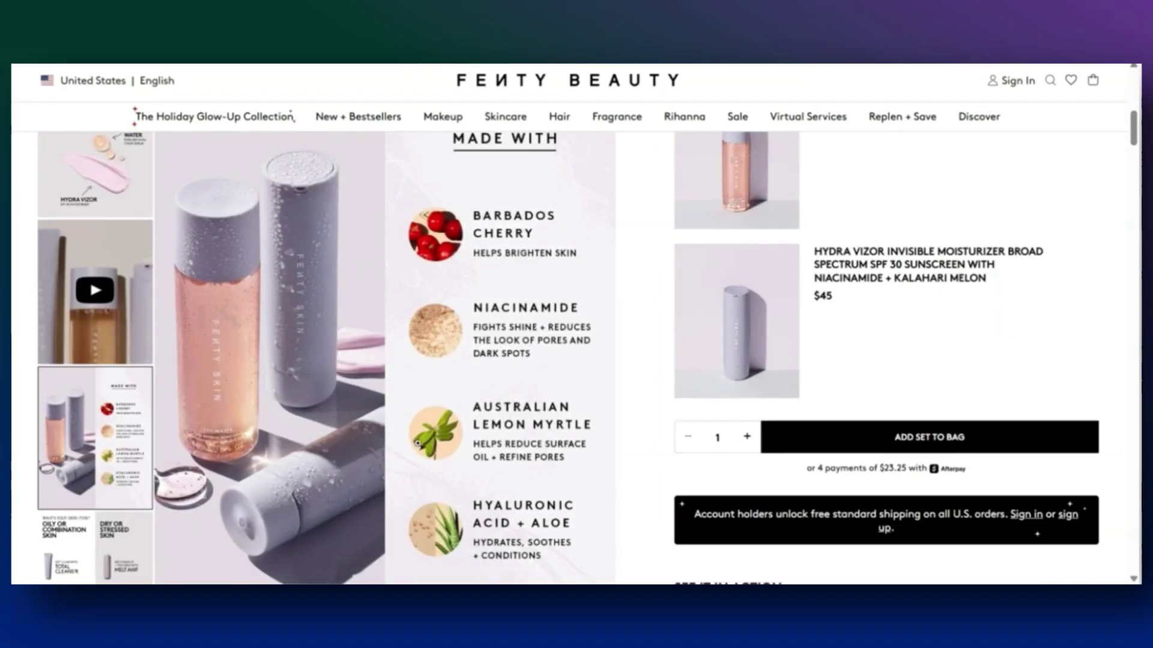
scroll(694, 331, down, 5)
scroll(661, 468, up, 7)
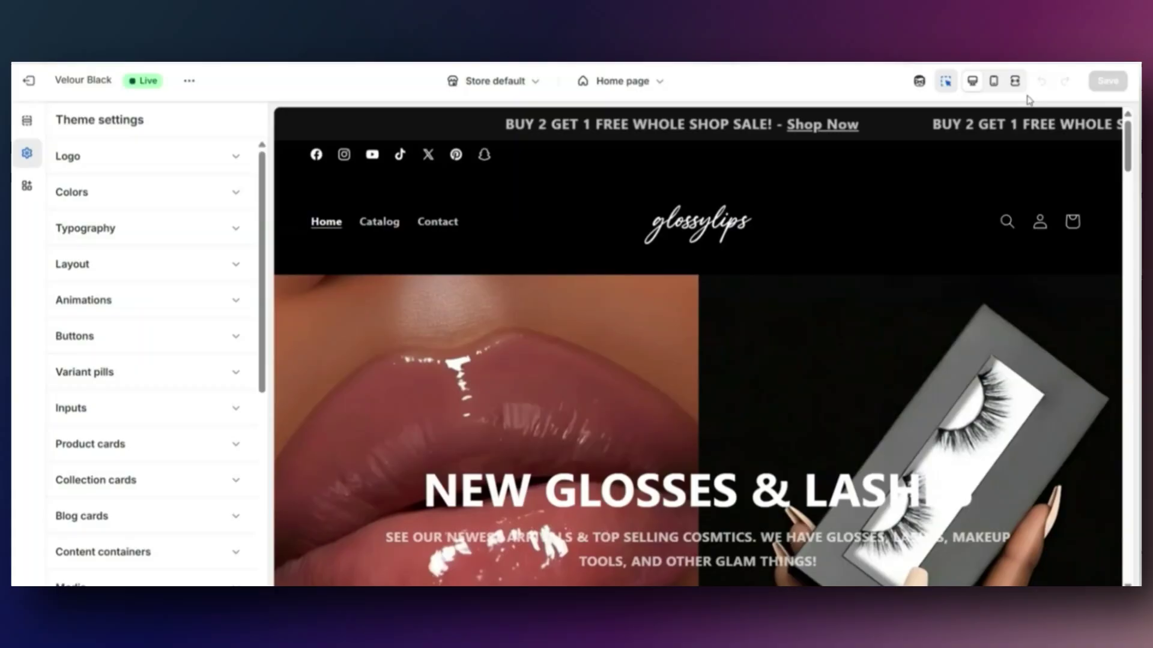
click(1015, 80)
scroll(1132, 198, down, 4)
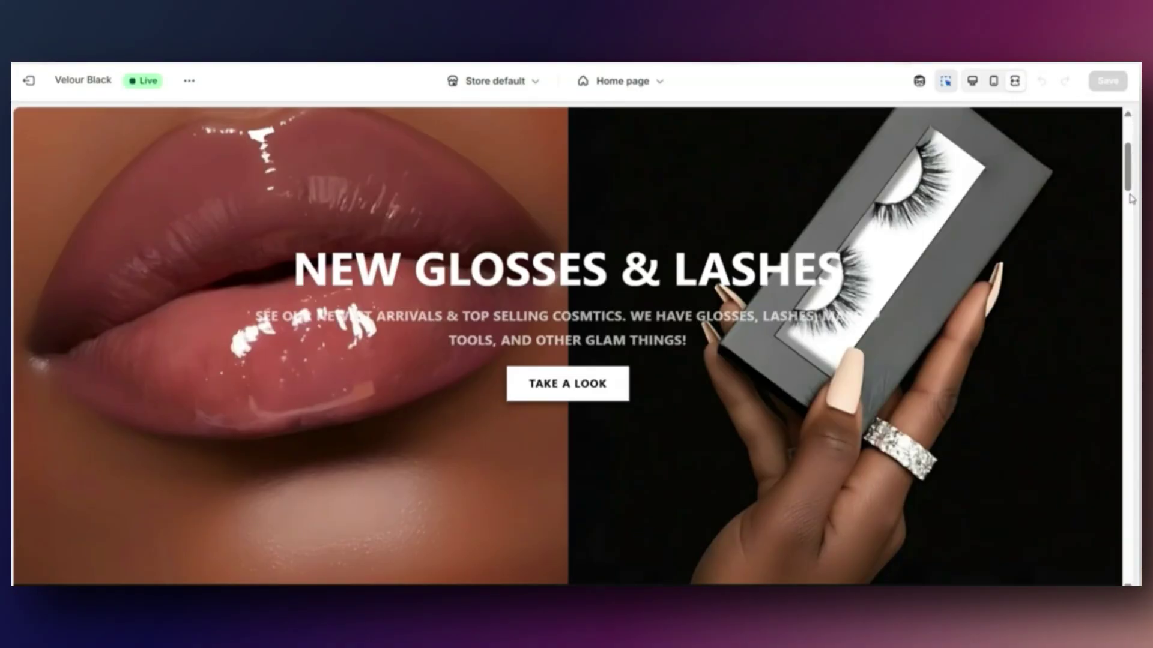
scroll(1131, 198, down, 5)
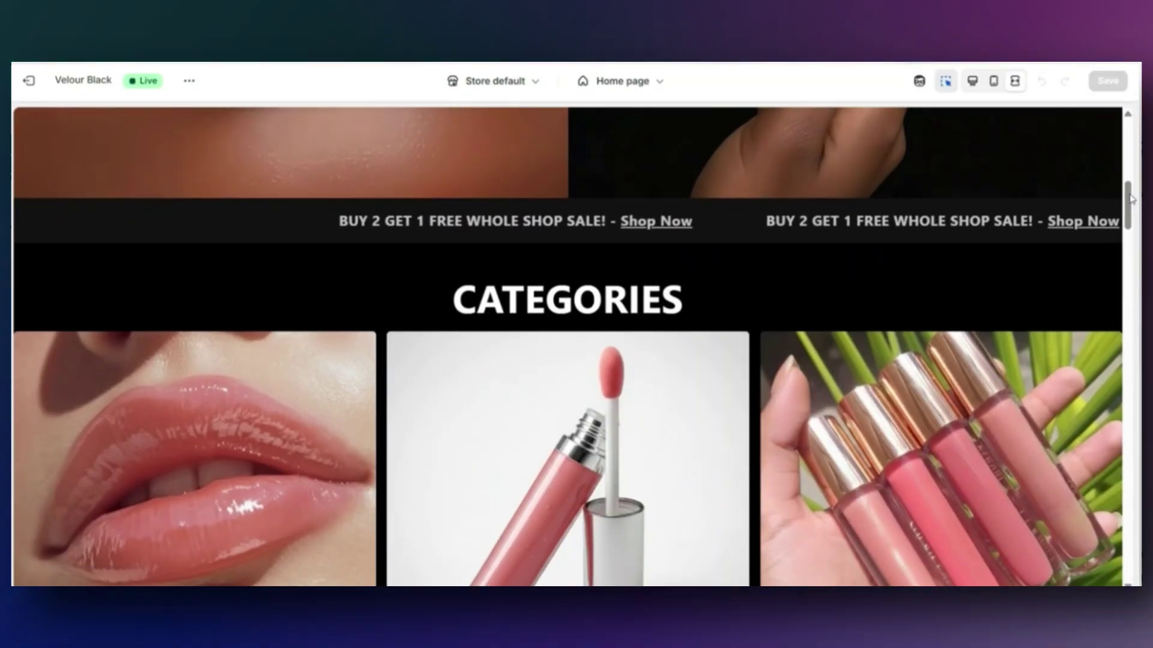
scroll(1132, 198, down, 8)
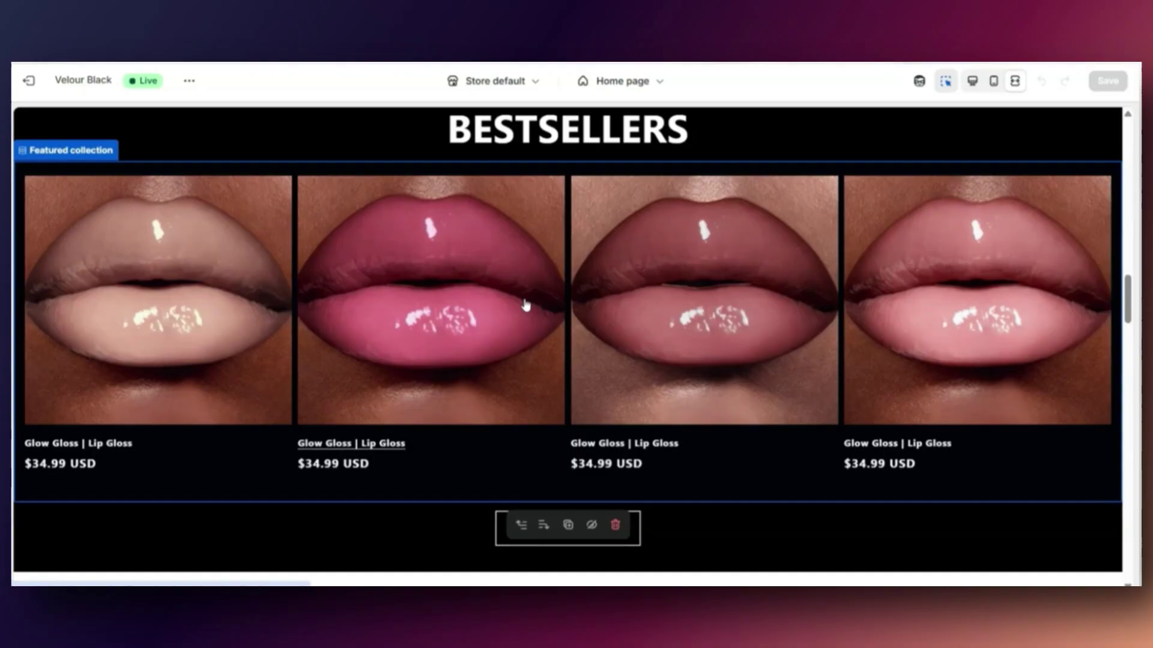
click(526, 305)
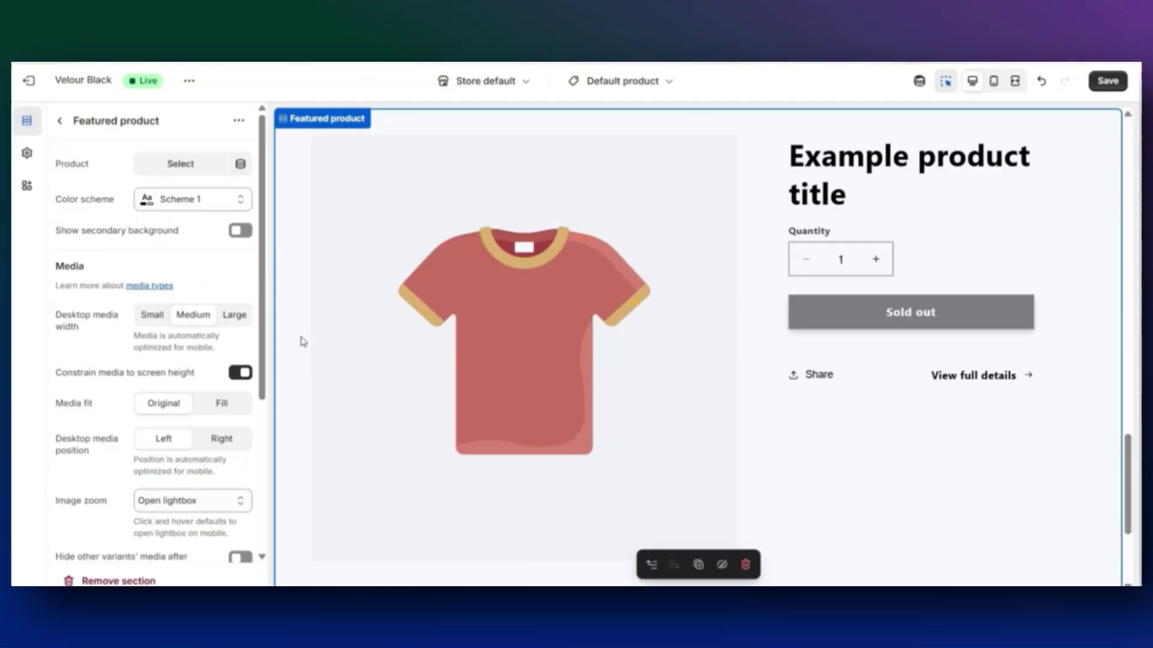
Set media width to Small, choose Lip Scrub as the product, and enable secondary background.
click(152, 315)
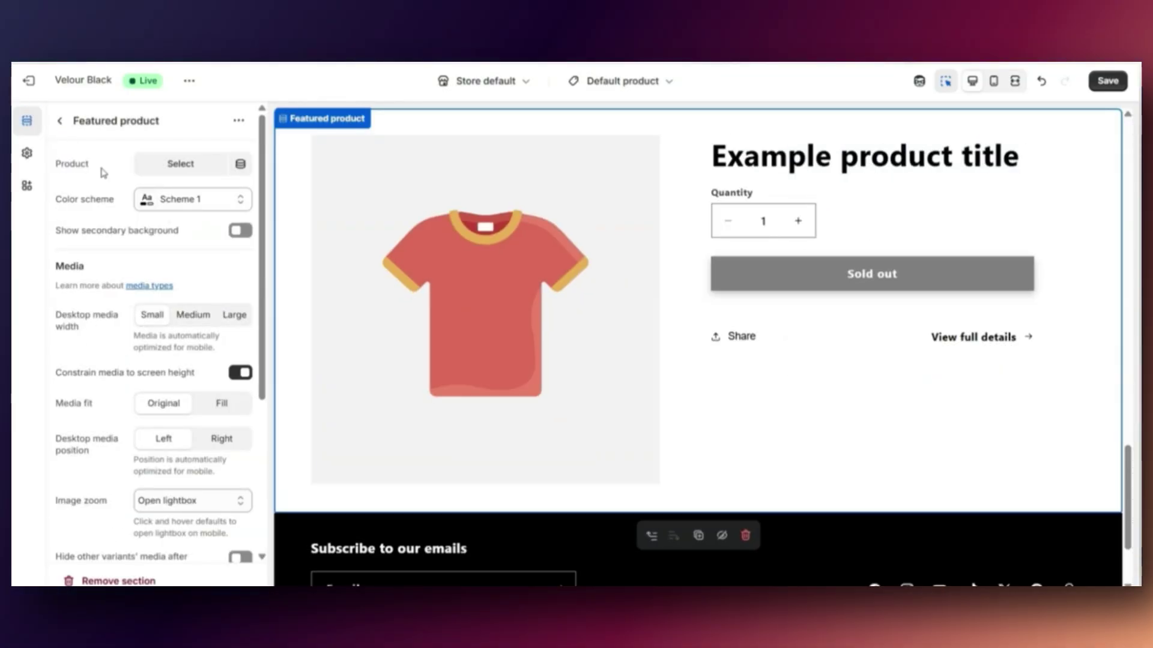
click(168, 171)
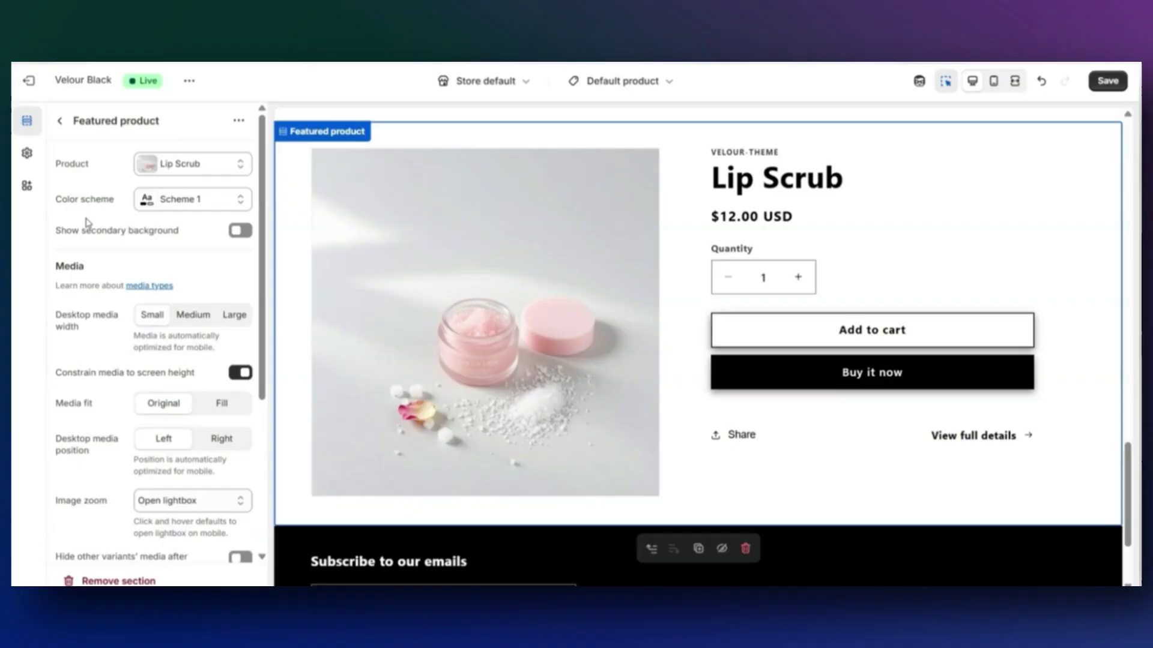
click(240, 231)
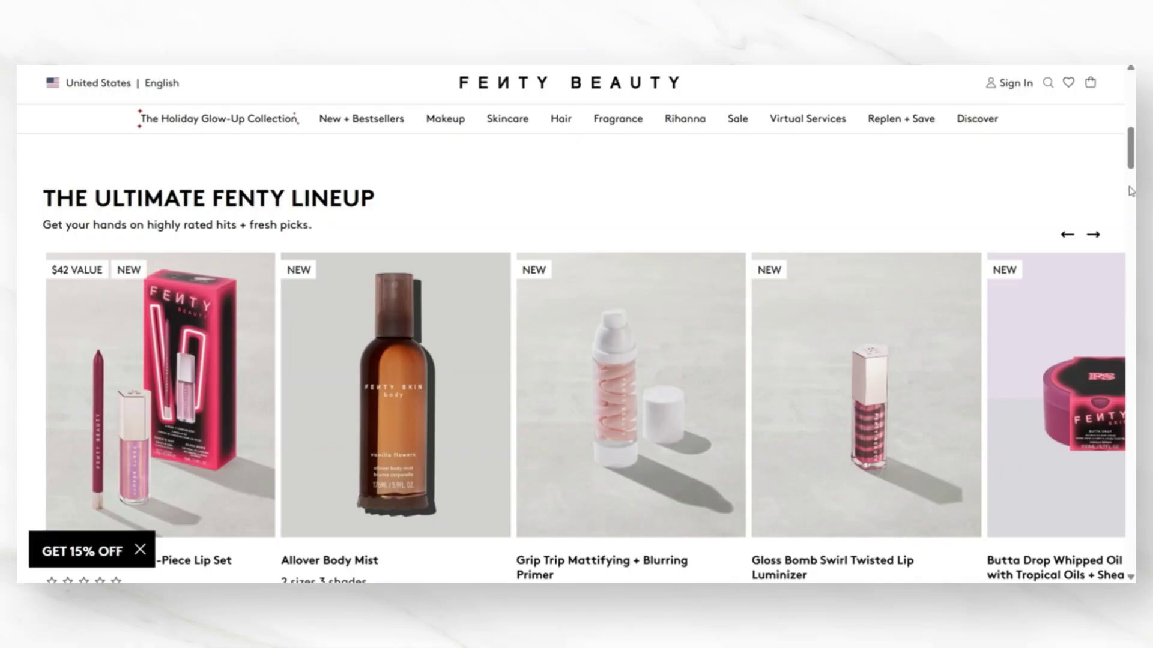
Open the Fenty Skin Start'rs Full-Size Bundle product page from the homepage.
scroll(1132, 191, down, 6)
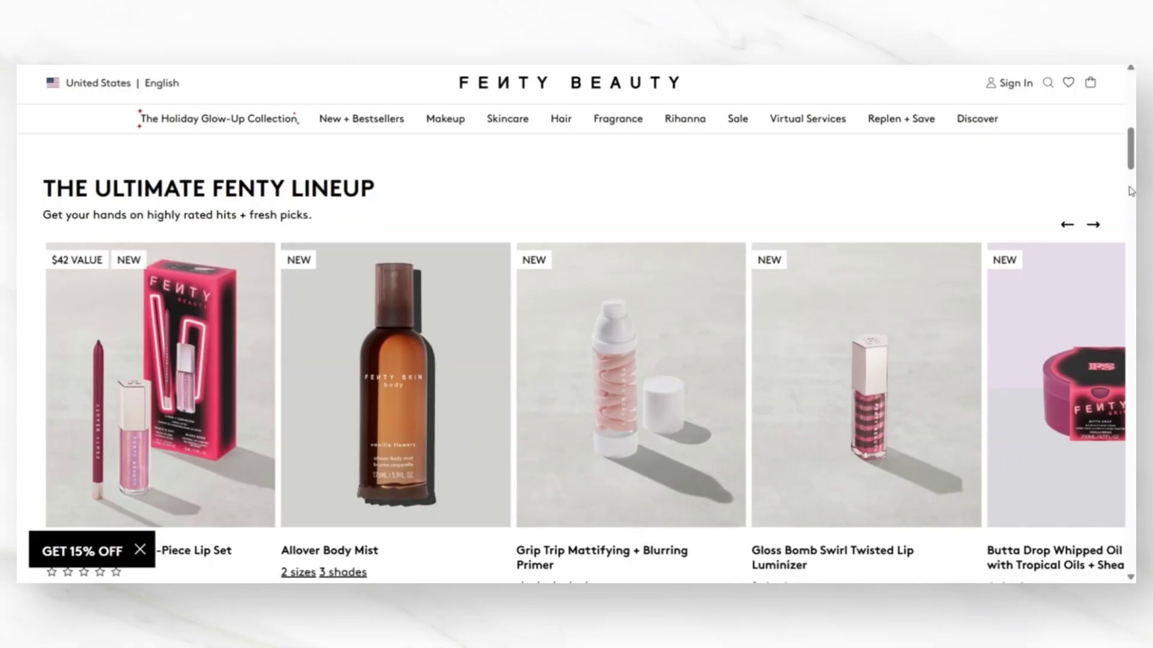
mouse_move(92, 251)
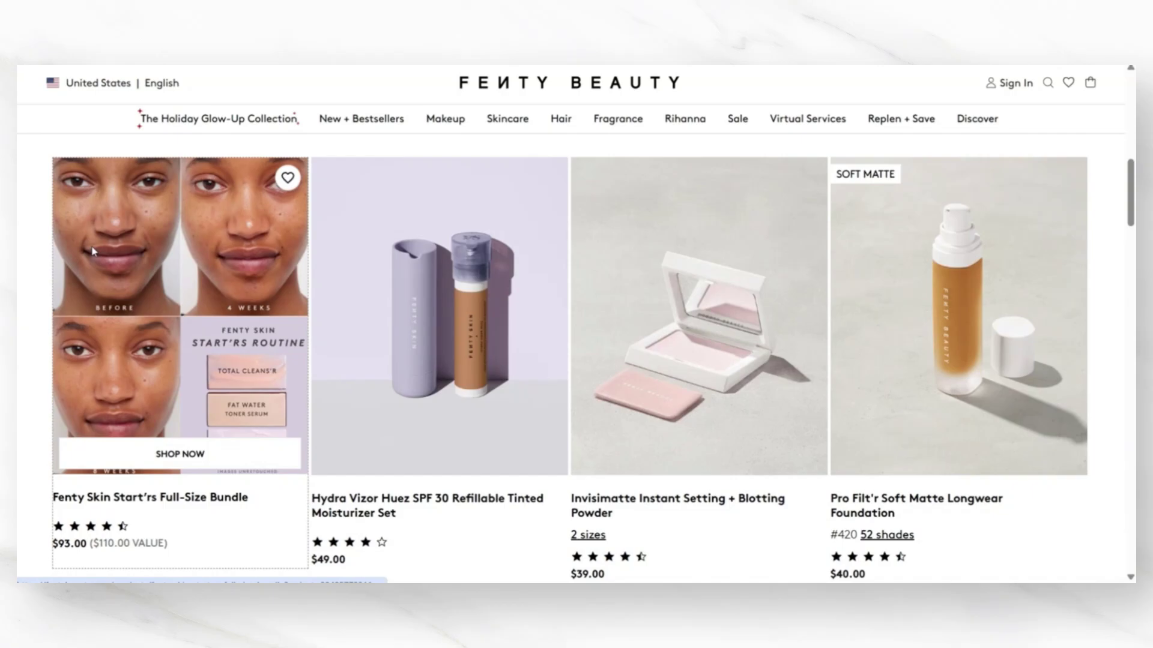
click(120, 267)
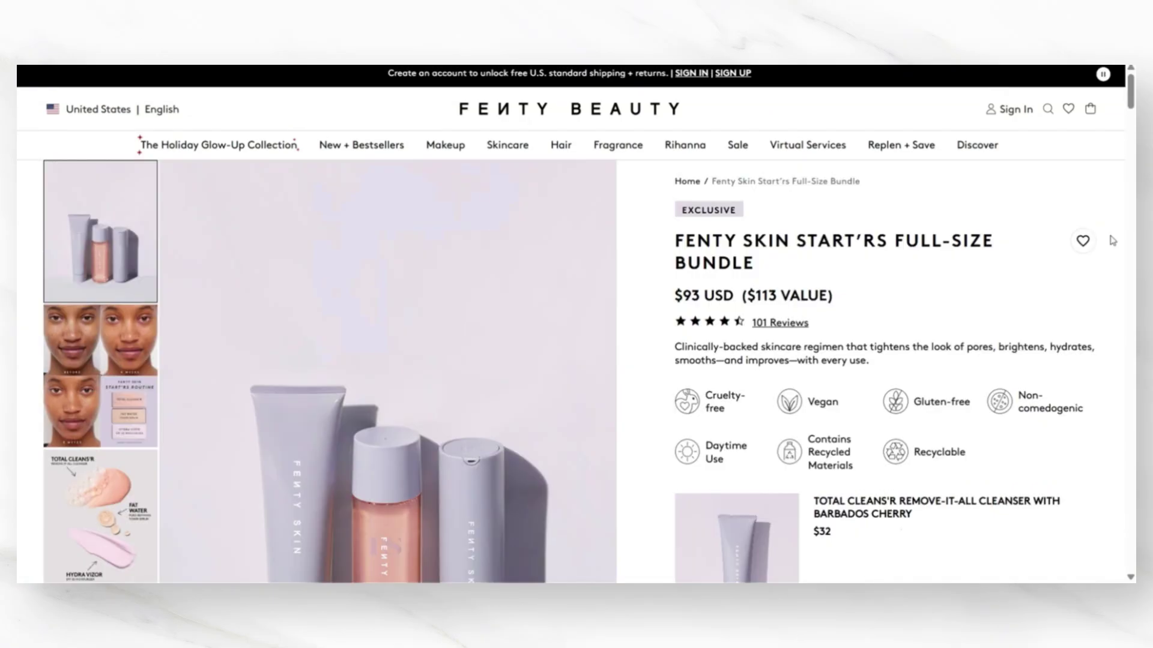
scroll(1112, 241, down, 1)
scroll(18, 227, down, 3)
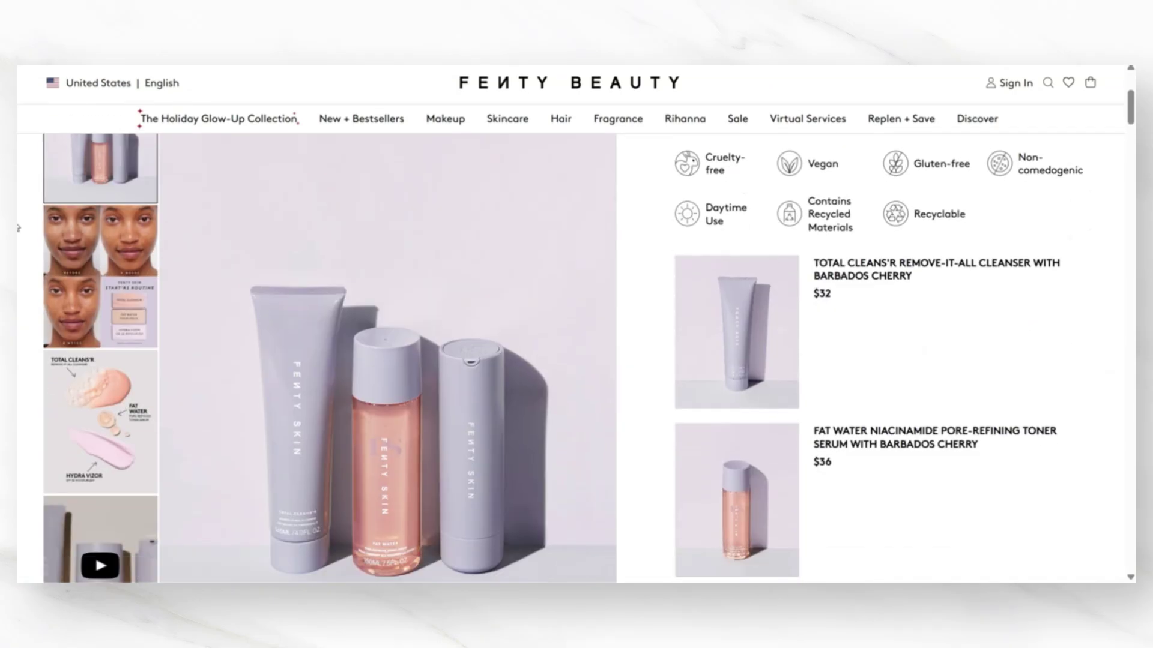
scroll(86, 407, up, 4)
View the before-and-after, TOTAL CLEANS'R and Made With gallery images and the product details.
click(86, 407)
scroll(138, 408, down, 1)
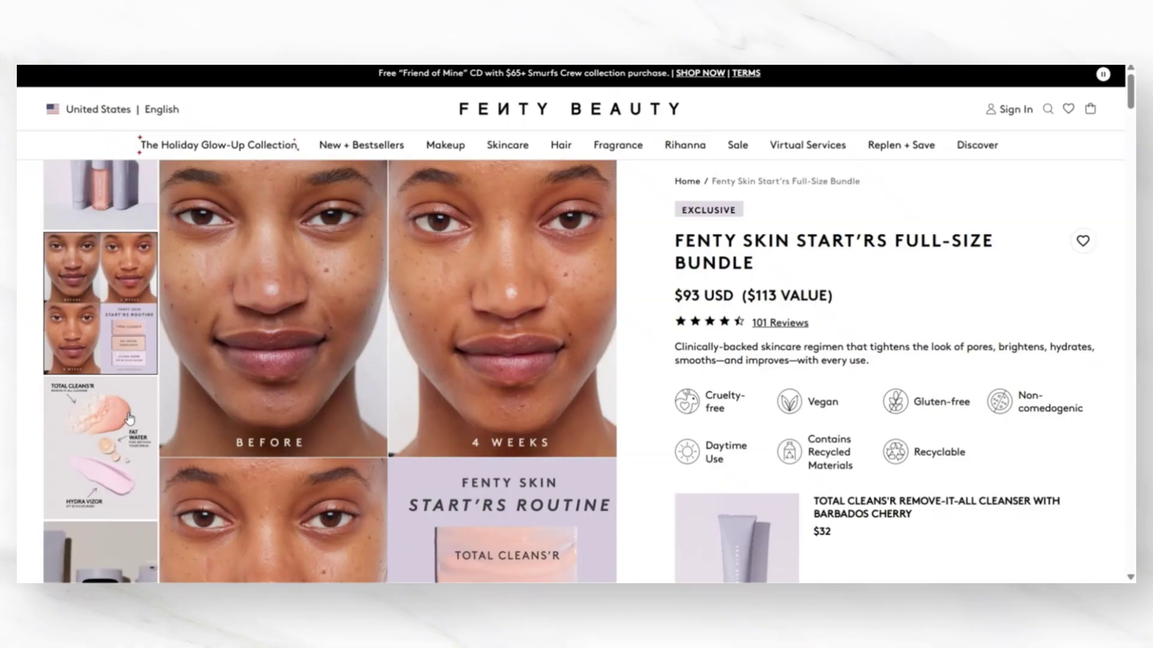
click(120, 420)
scroll(230, 392, down, 2)
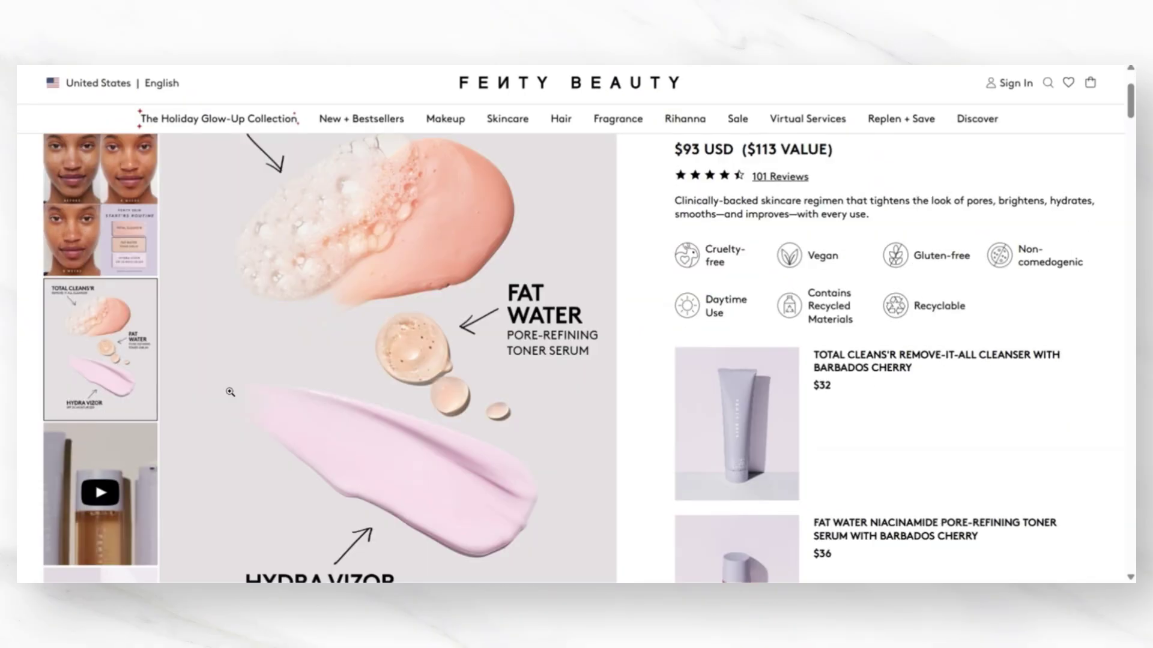
scroll(223, 392, down, 5)
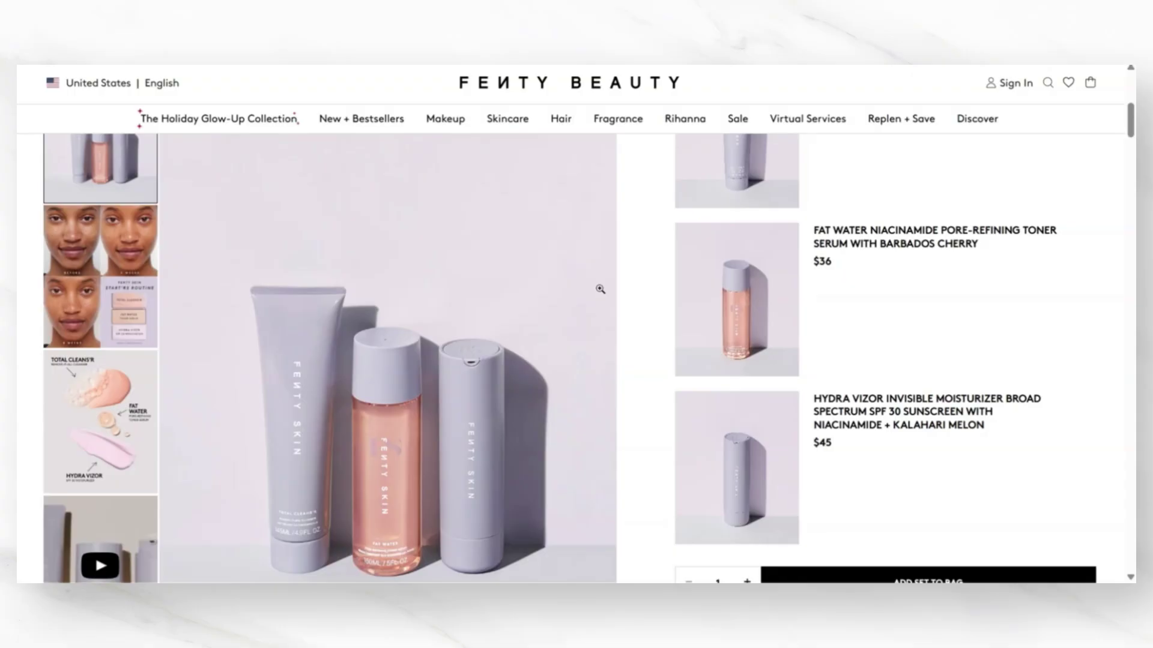
scroll(422, 378, down, 2)
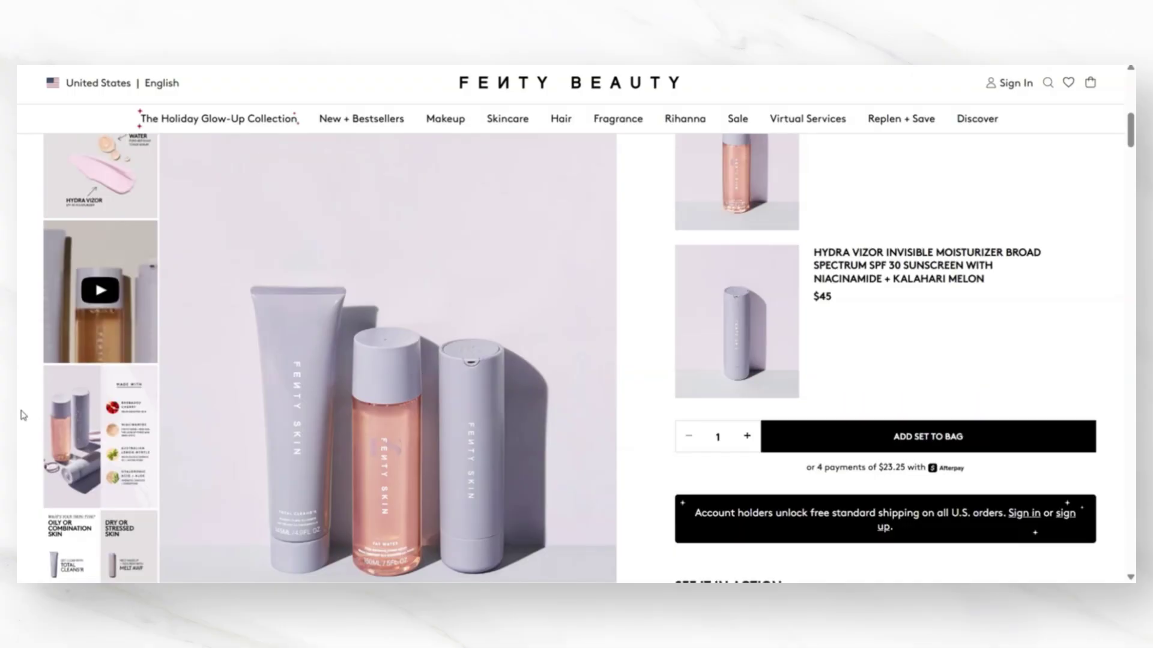
click(99, 423)
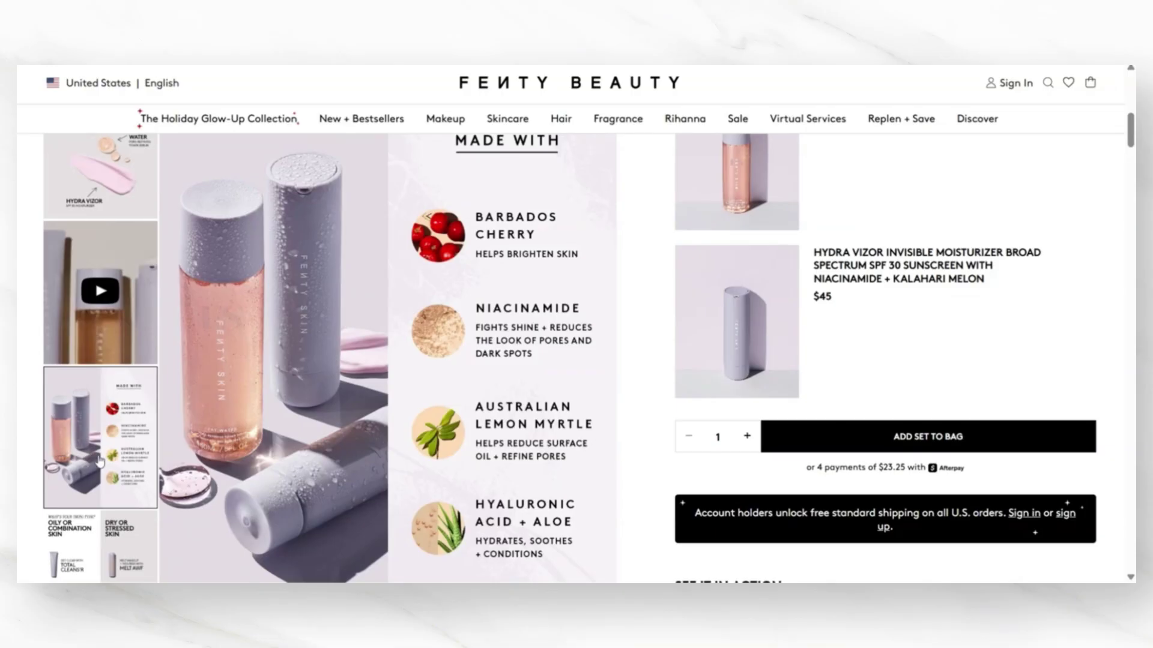
scroll(251, 337, down, 5)
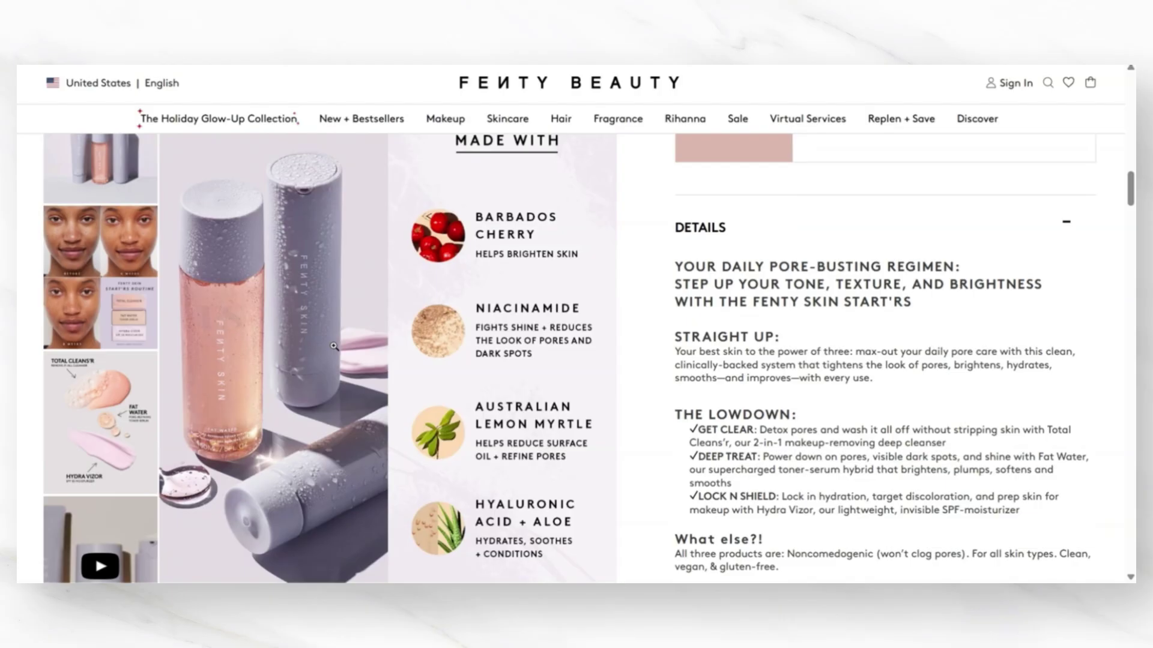
scroll(653, 467, down, 4)
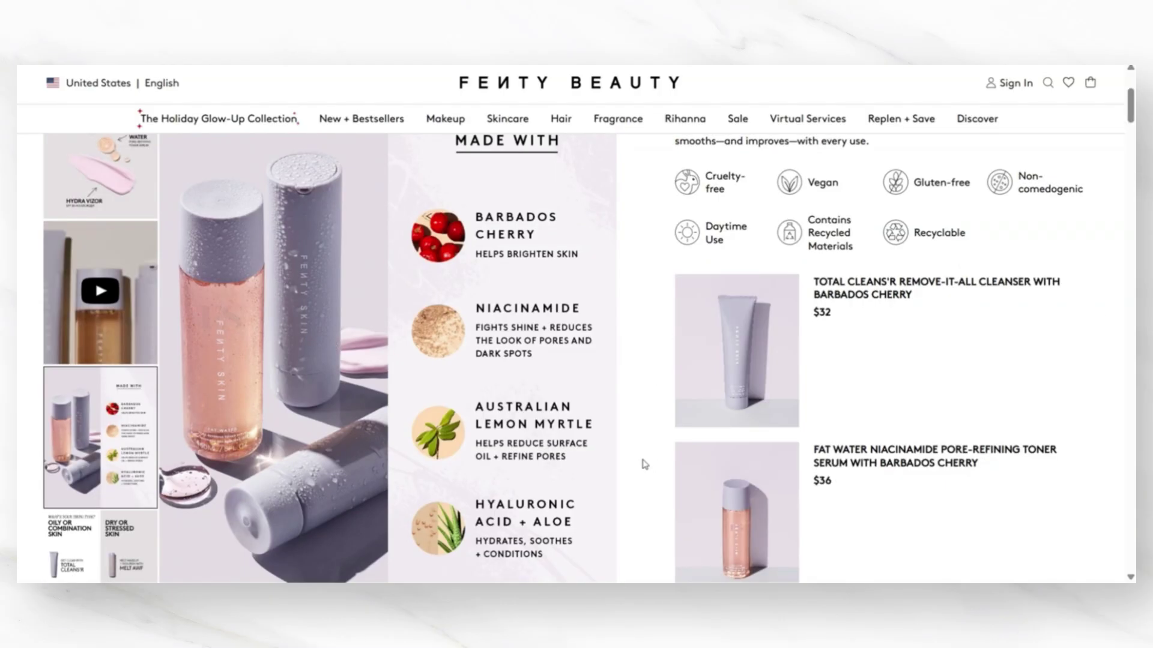
scroll(347, 330, up, 1)
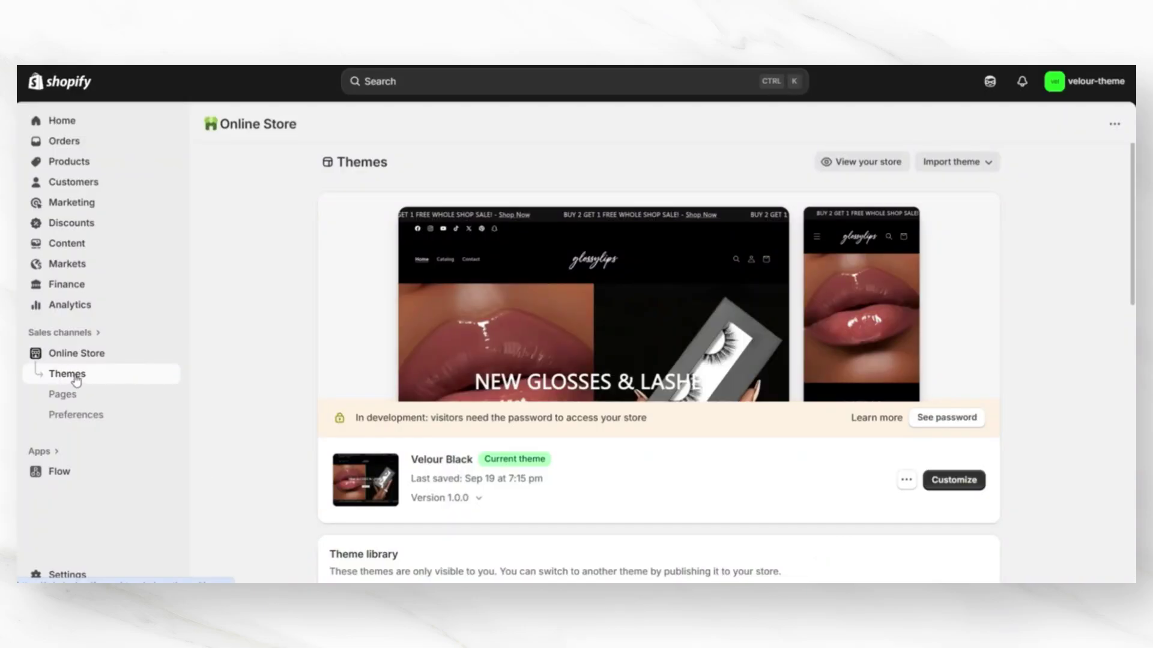
Open the Velour Black theme editor in full-width preview and scroll to Bestsellers.
click(955, 481)
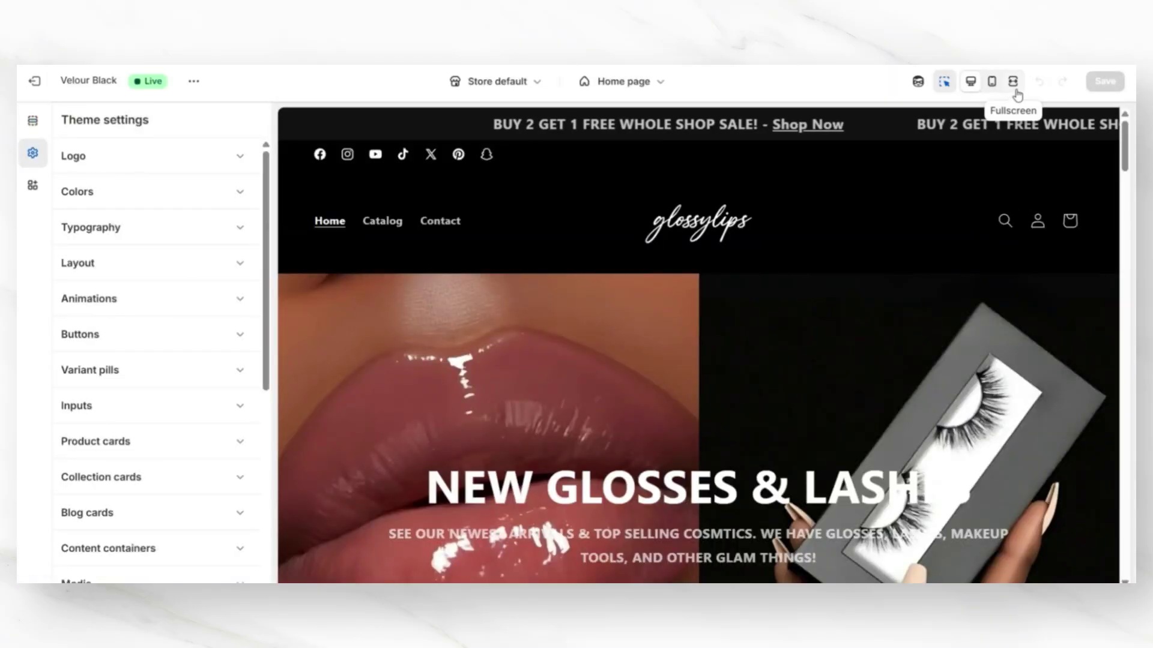
click(1014, 84)
scroll(1128, 199, down, 3)
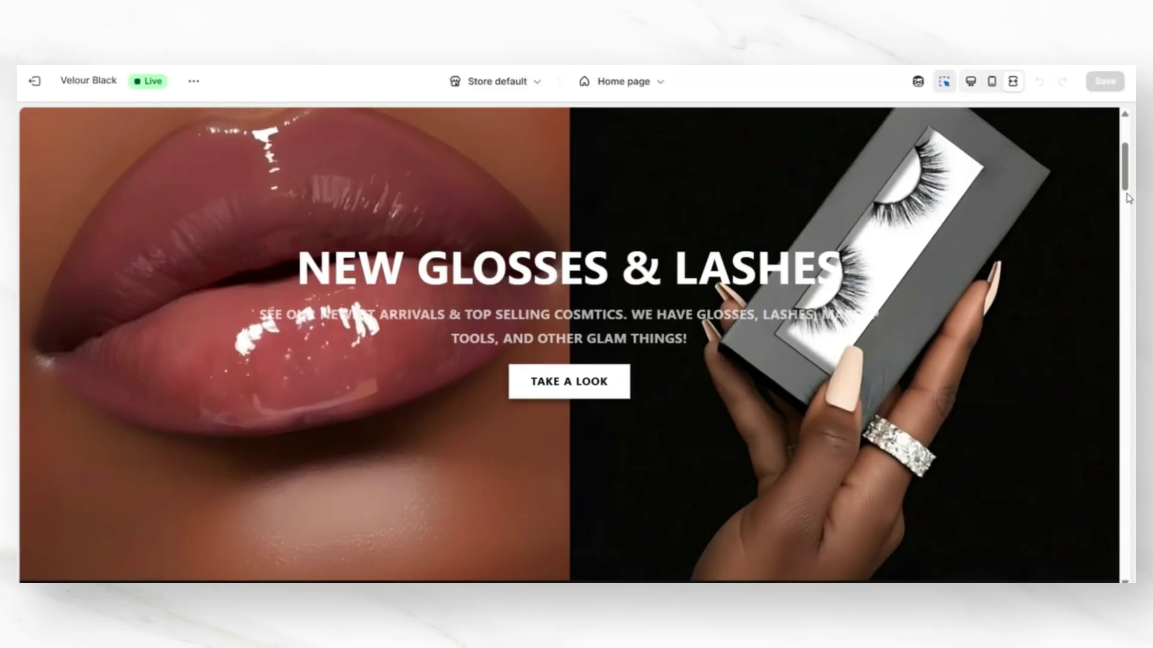
scroll(1128, 198, down, 5)
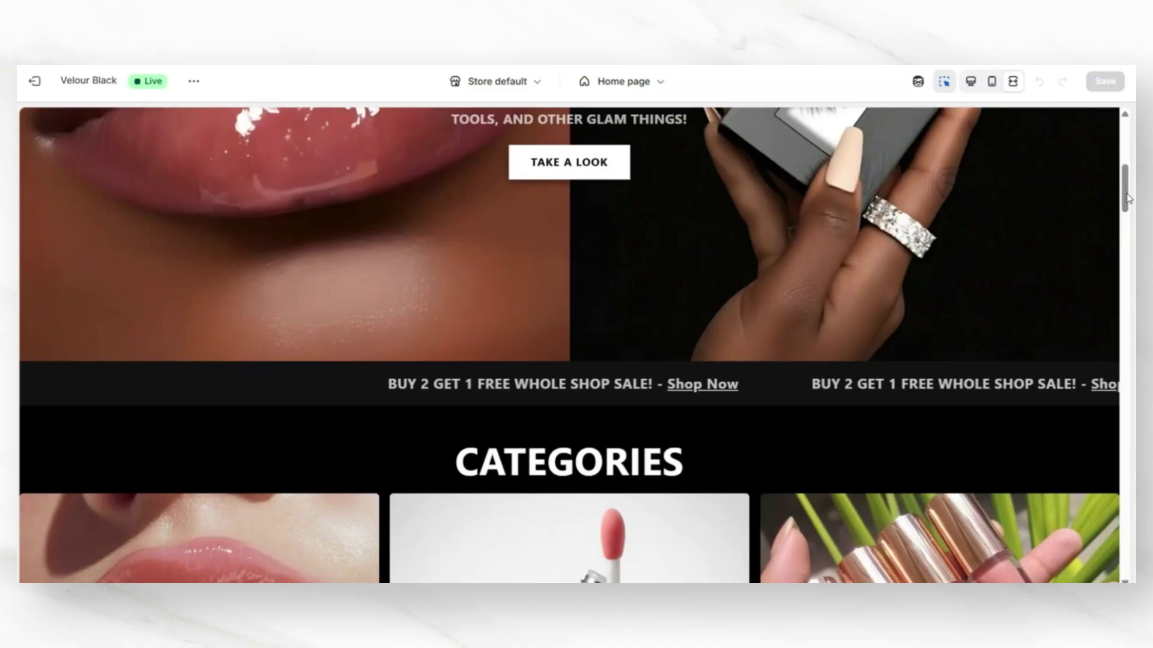
scroll(1128, 199, down, 1)
scroll(536, 305, down, 5)
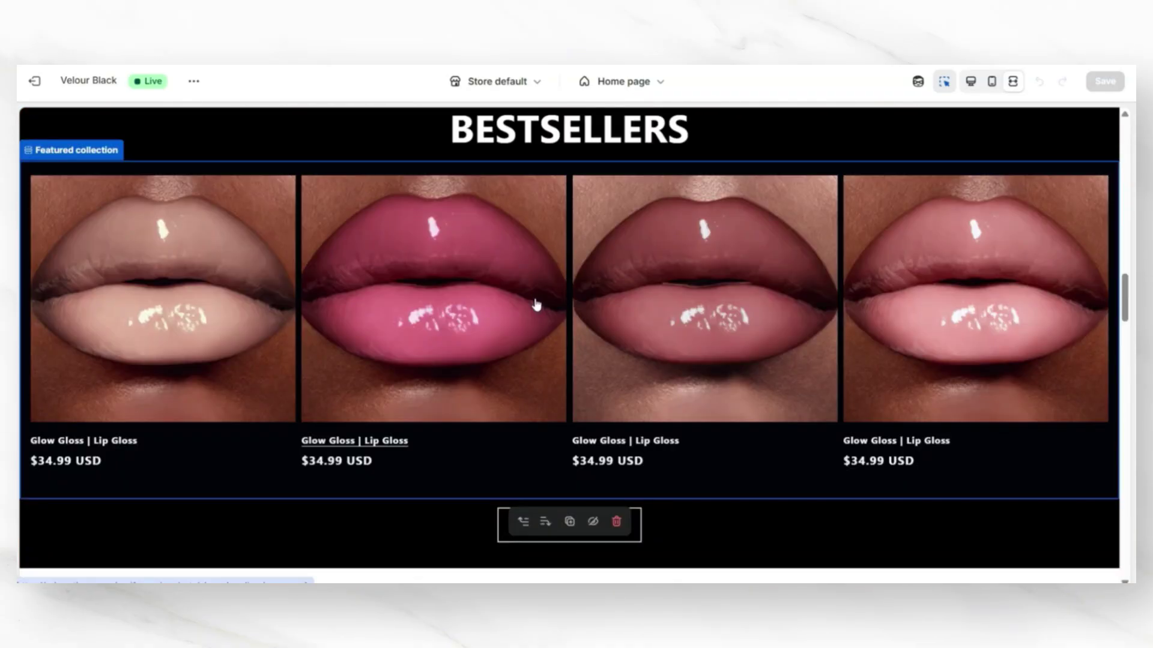
Open the pink Glow Gloss product page and scroll through it.
click(535, 305)
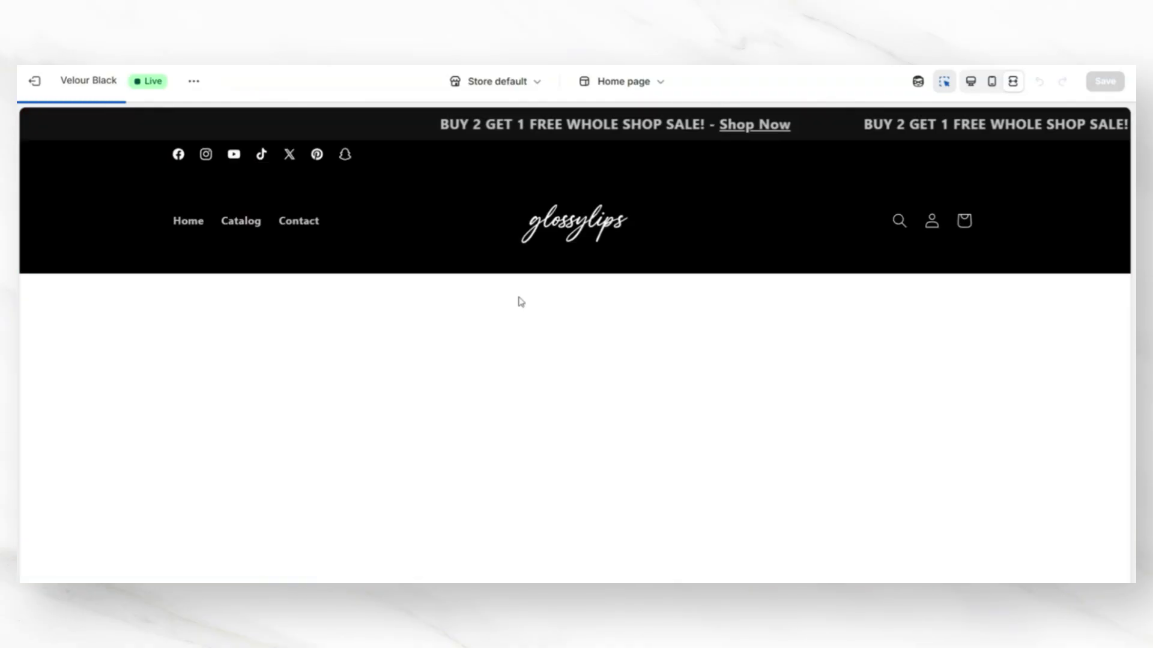
scroll(1129, 328, down, 1)
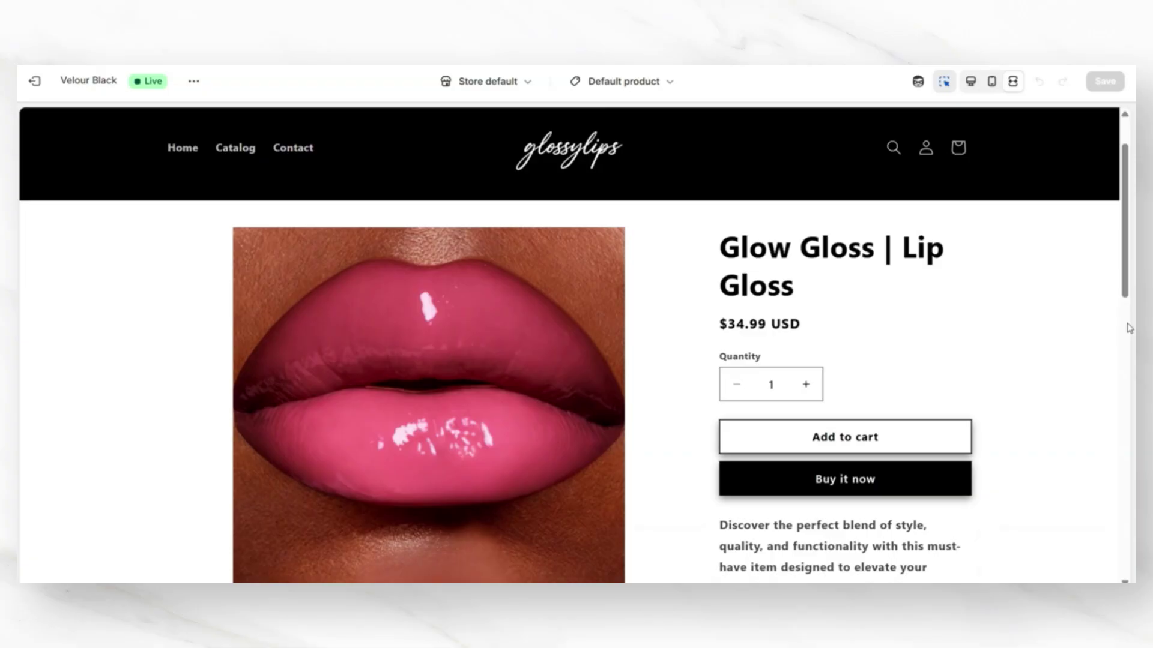
scroll(1129, 328, down, 1)
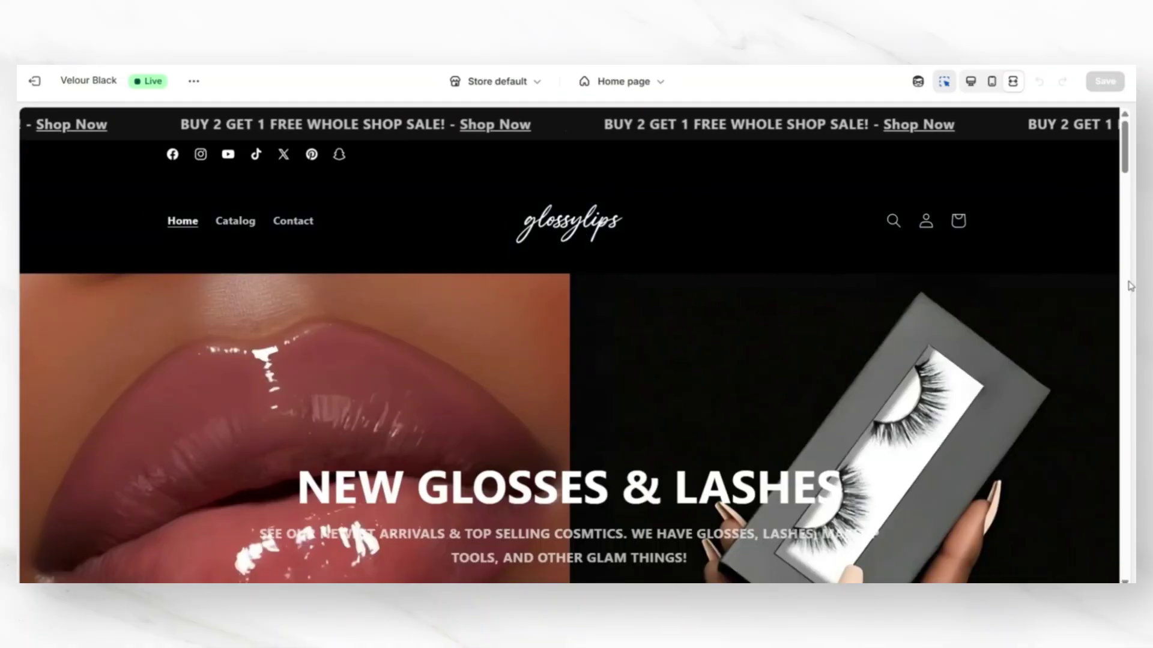
scroll(1128, 282, down, 6)
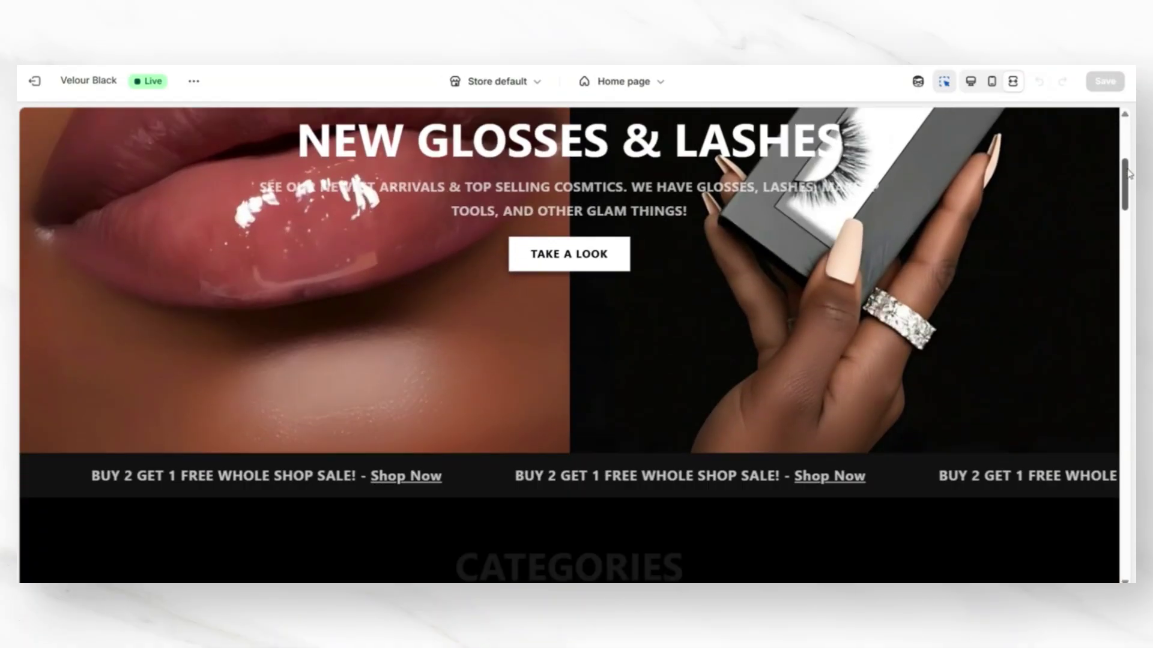
scroll(1128, 174, down, 2)
scroll(1128, 174, down, 2)
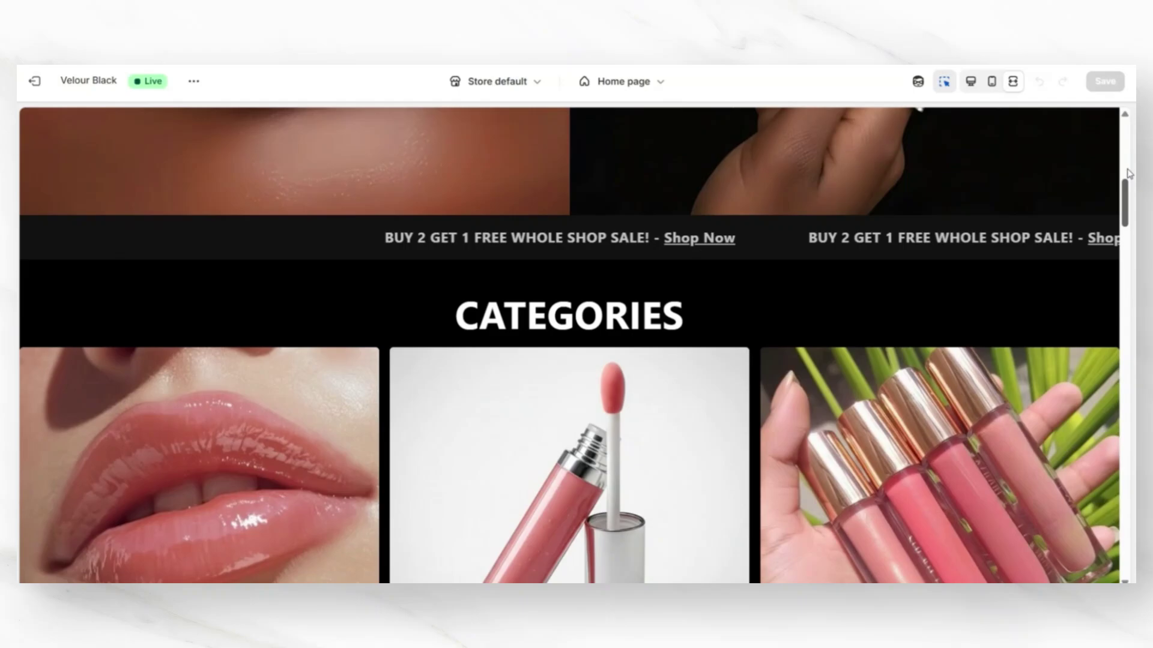
scroll(1128, 174, down, 2)
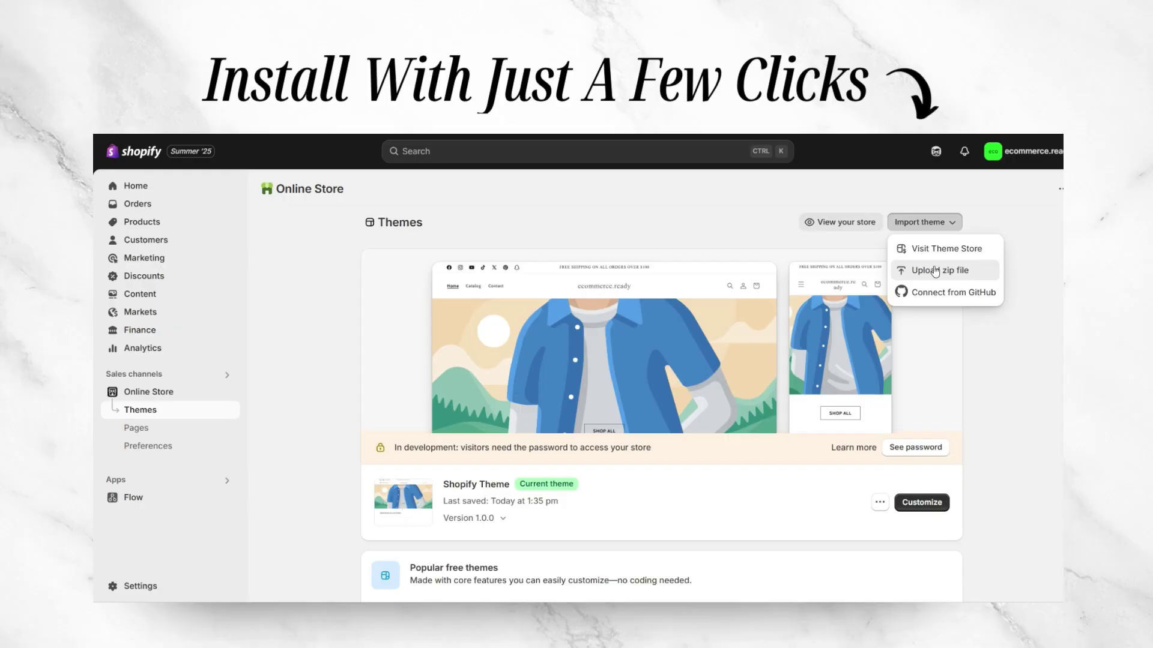
Import the ShopifyTheme.zip.zip file as a new theme via Upload zip file.
click(932, 266)
click(586, 382)
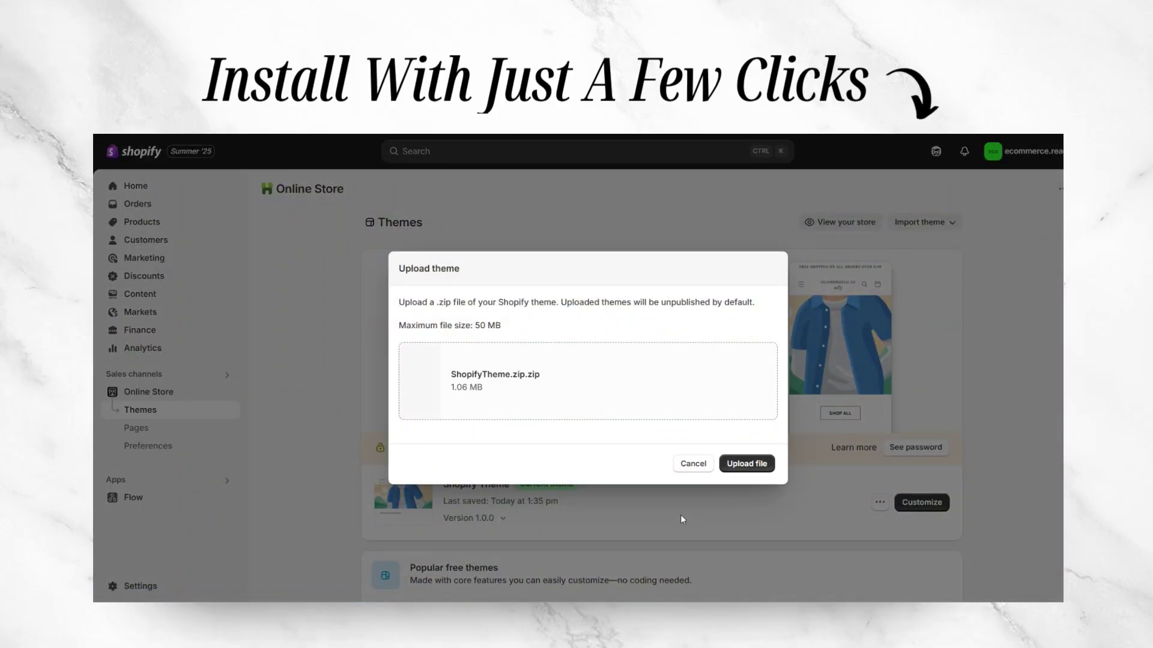
click(774, 471)
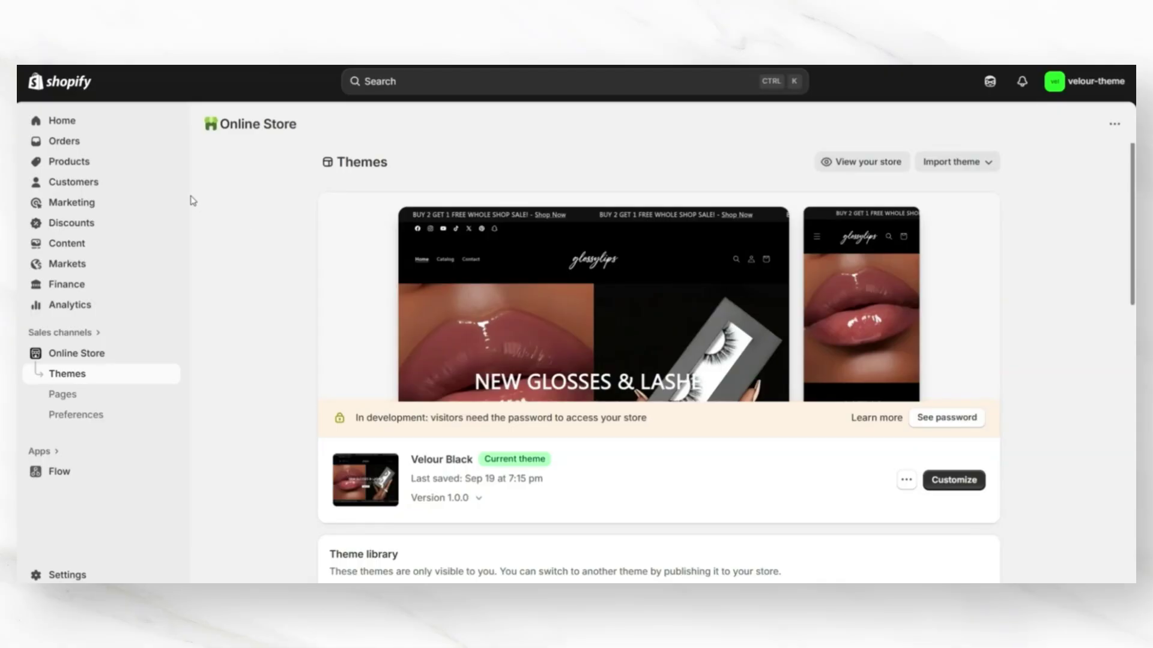
Create a new product and upload the pink lip gloss photo as its media.
click(90, 162)
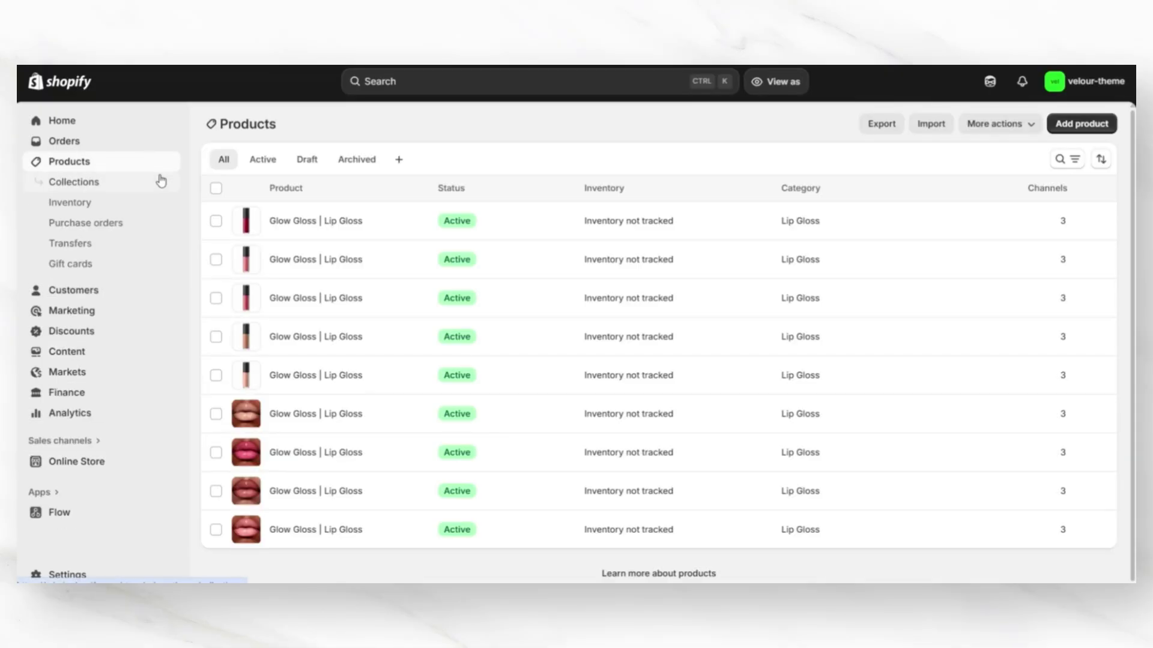
click(1064, 130)
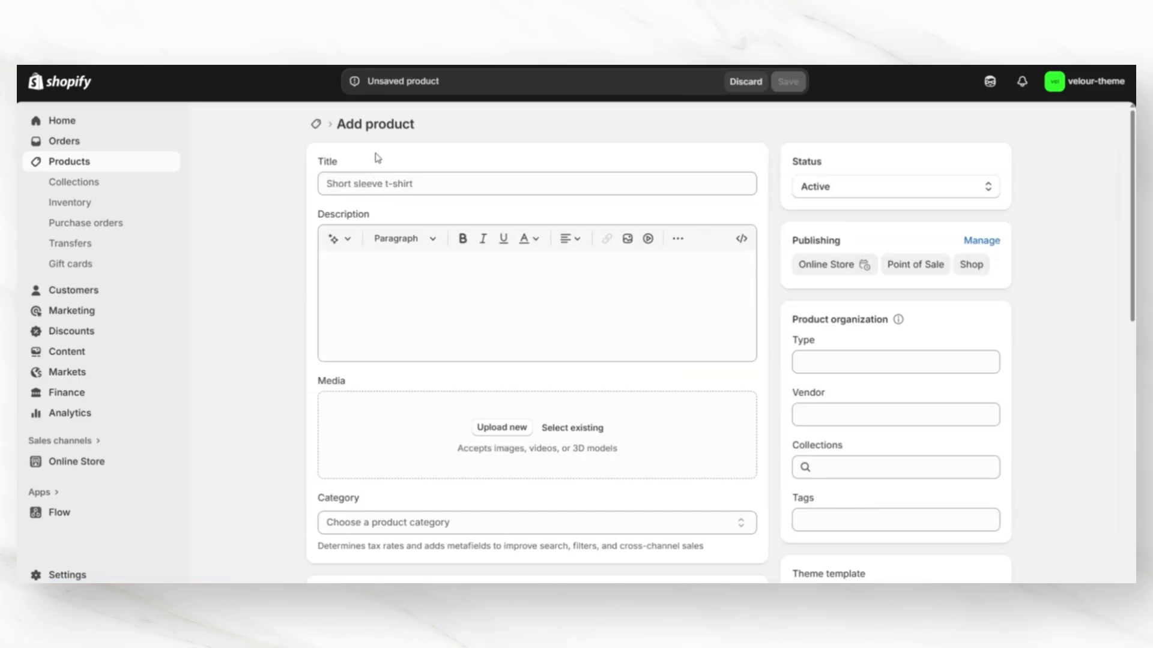
scroll(259, 270, down, 2)
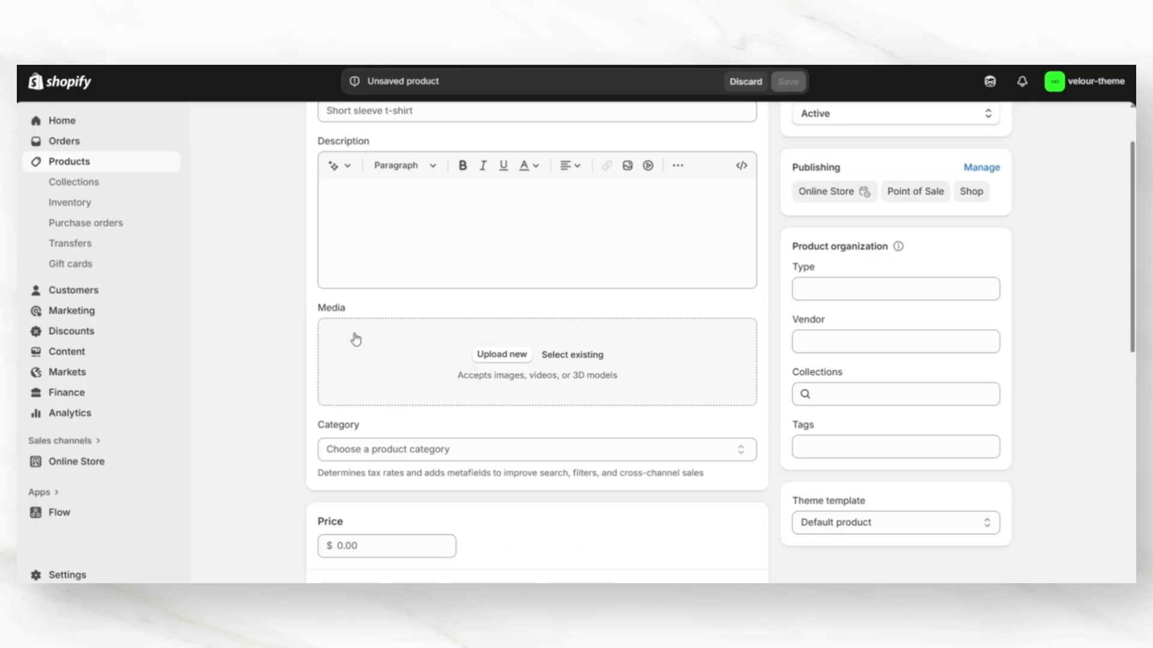
click(476, 363)
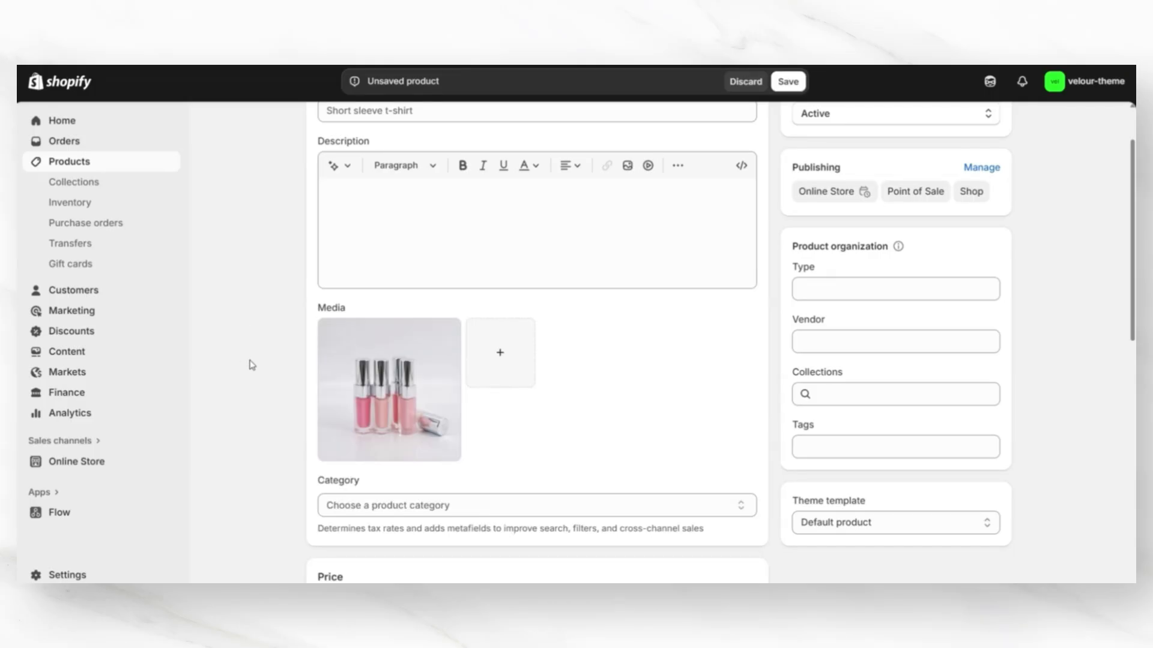
Generate a black reflective table with pink roses background for the photo, then download it.
click(336, 398)
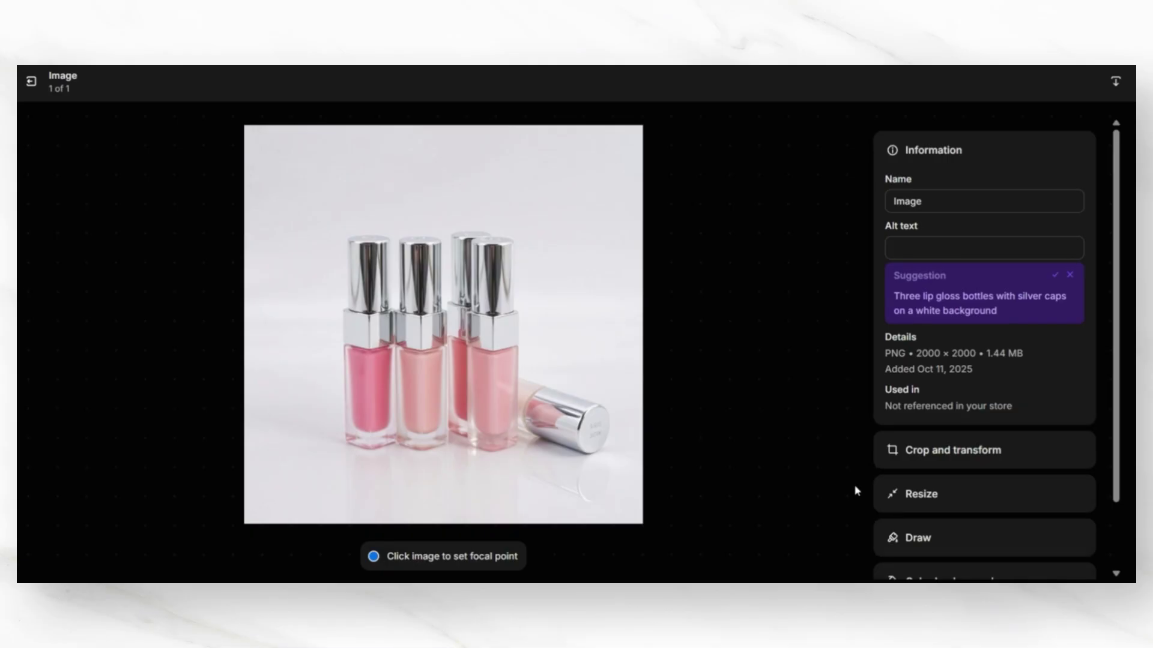
scroll(912, 498, down, 2)
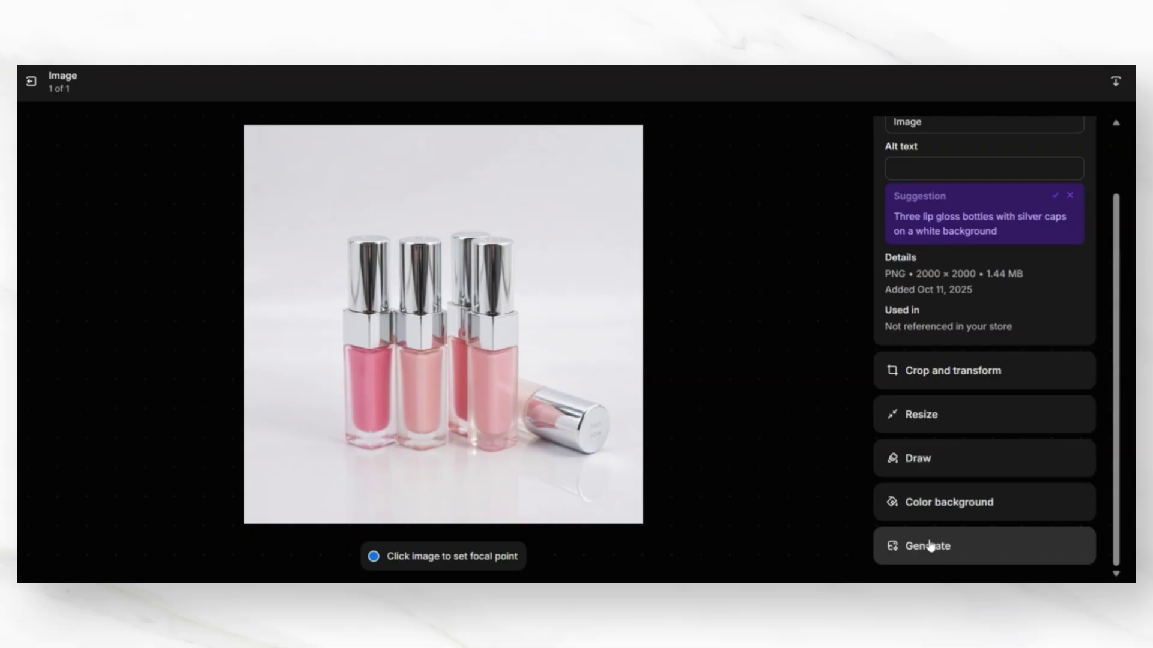
click(929, 549)
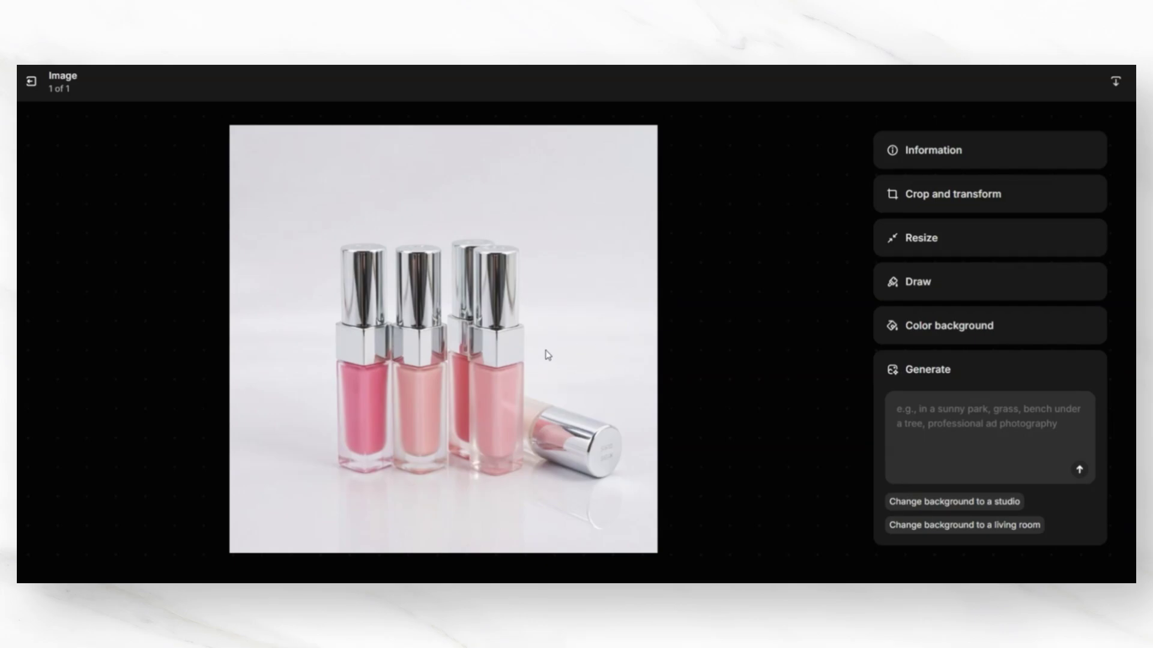
click(1010, 427)
text(on a luxury black reflective table with roses in the distance)
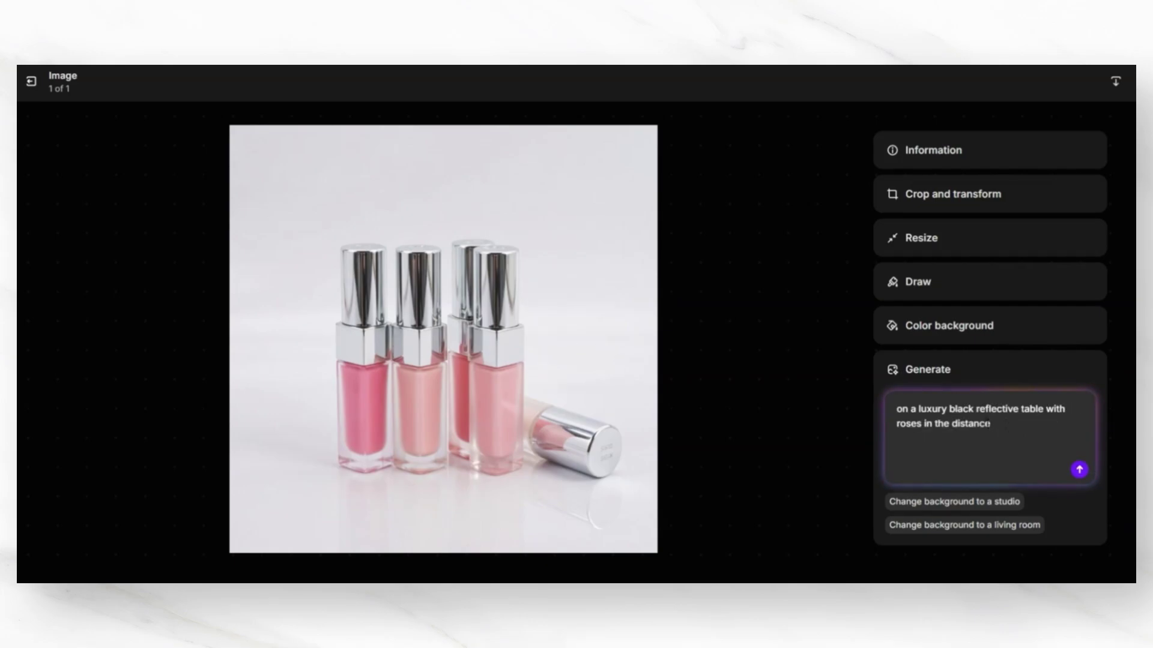
click(1079, 468)
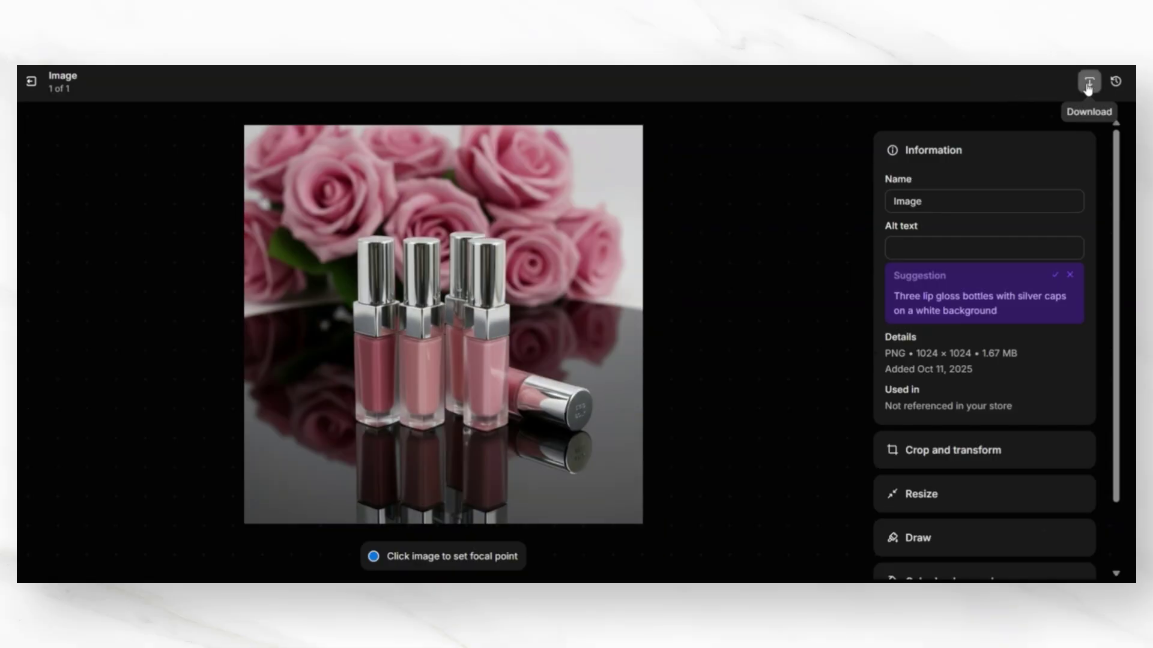
click(1089, 82)
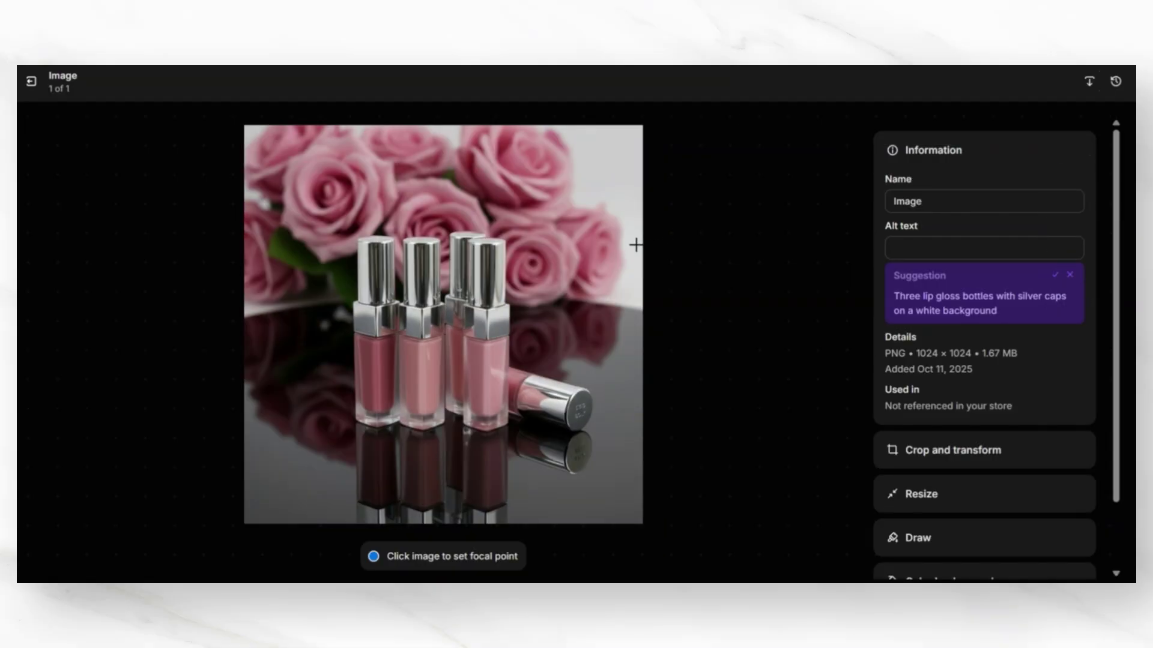
Leave the image editor and start a Canva custom-size design of 1000 × 1000 px.
click(31, 81)
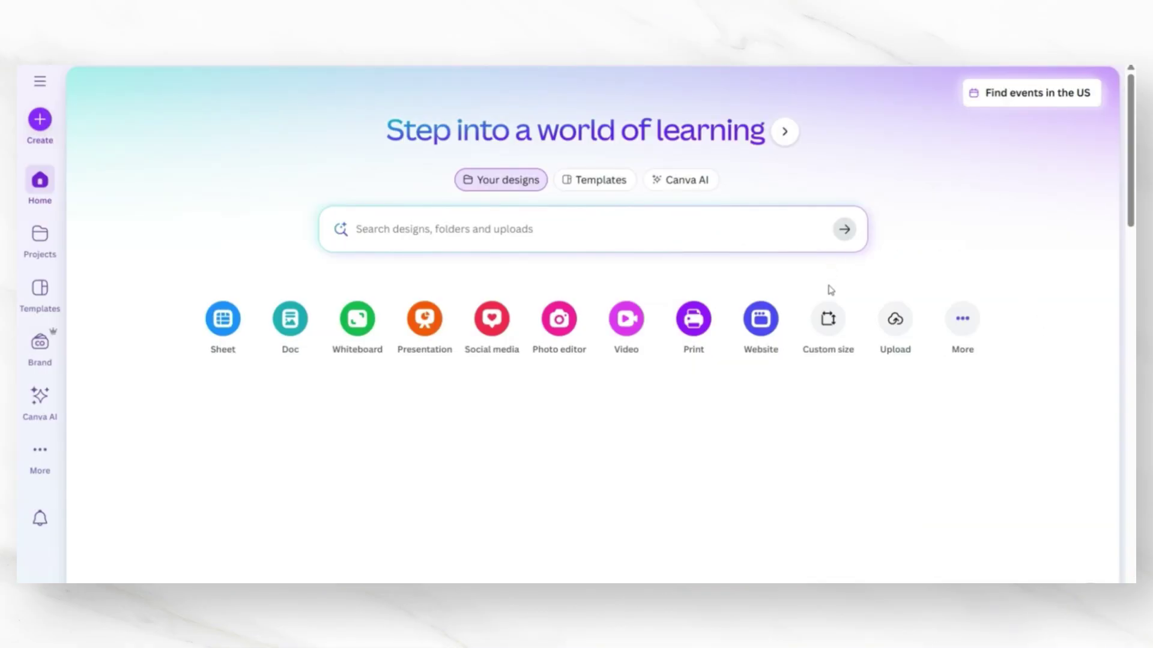
click(829, 313)
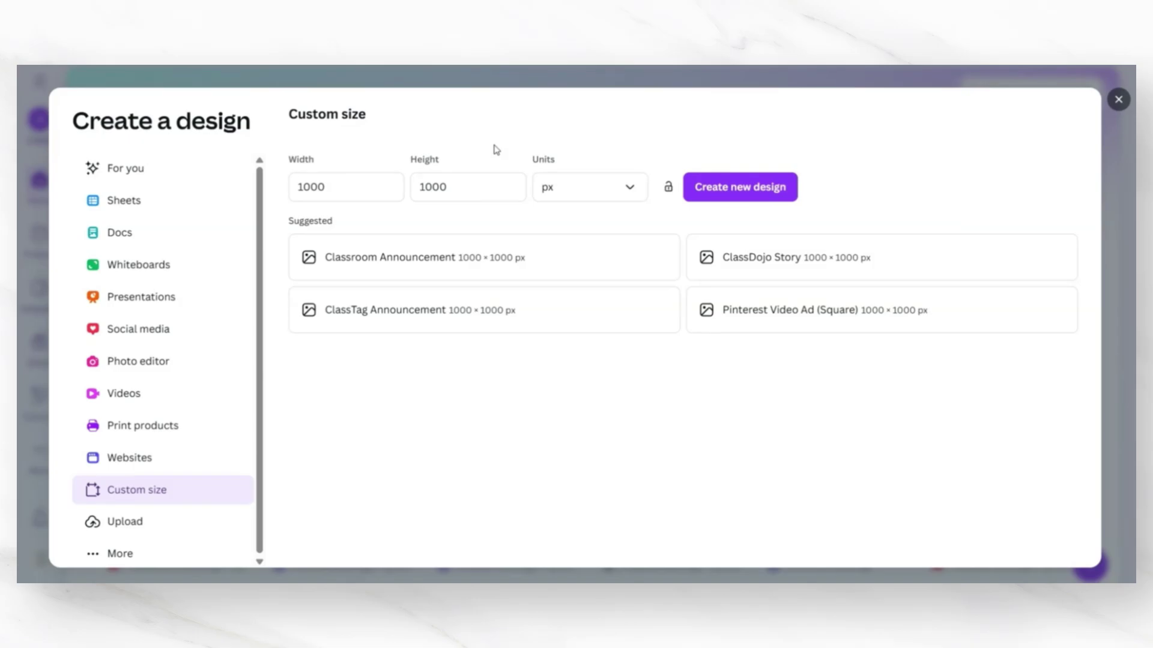
click(305, 189)
click(452, 197)
Create the blank design and add the rose-backdrop photo, enlarged from the top-left corner.
click(745, 194)
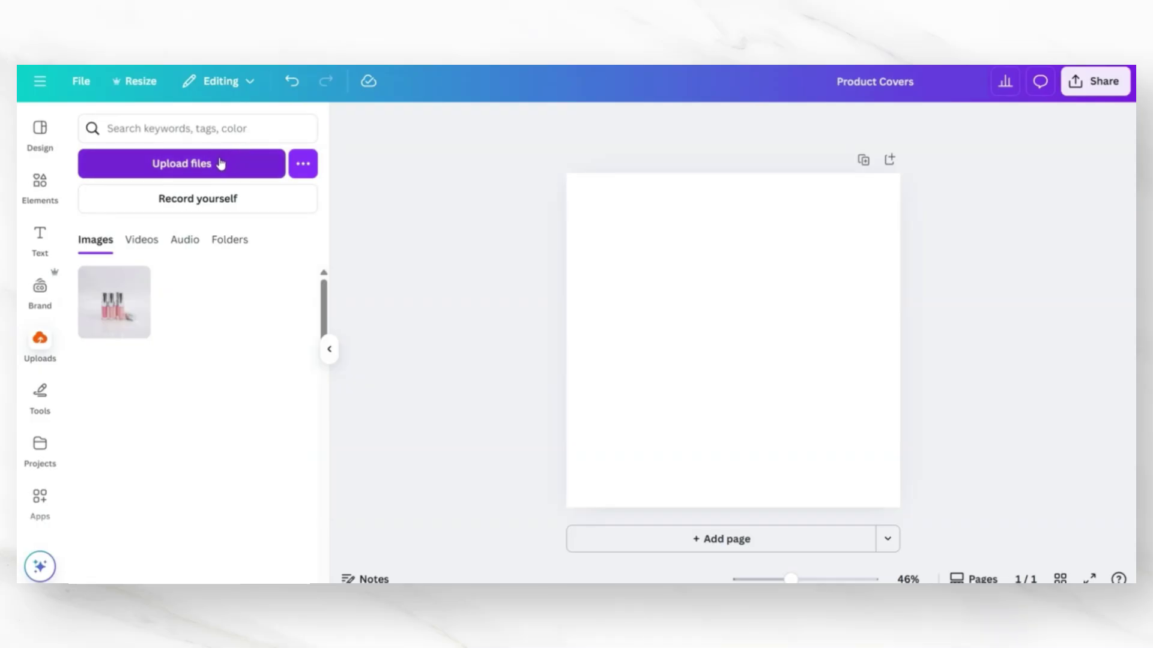
click(114, 302)
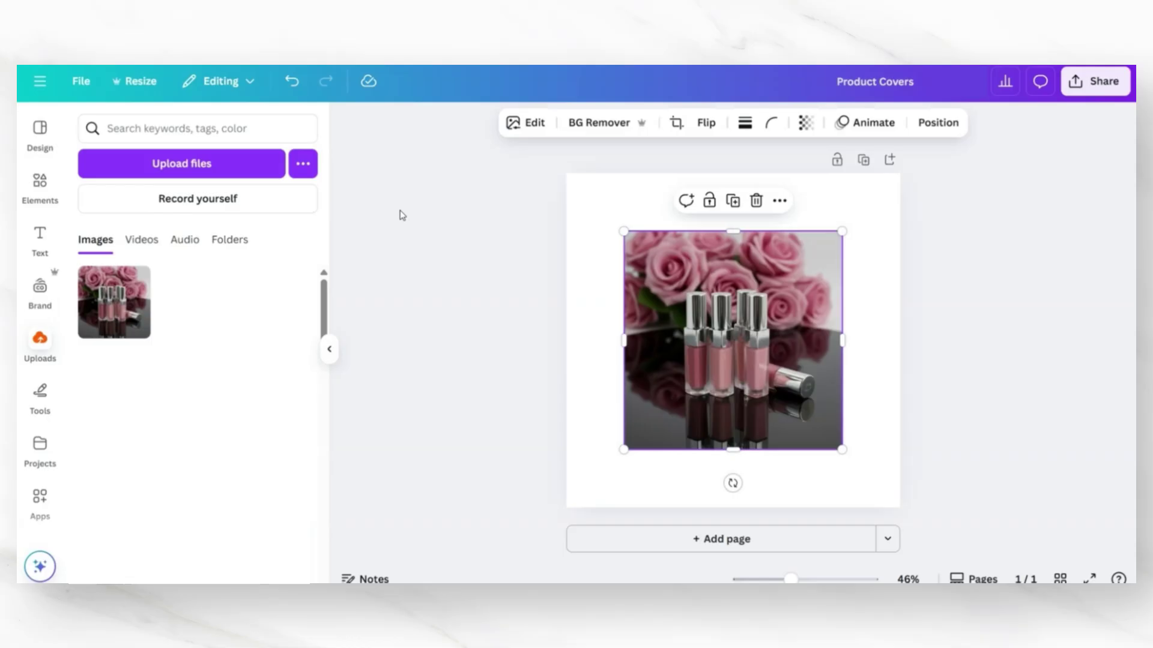
drag(720, 296, 661, 239)
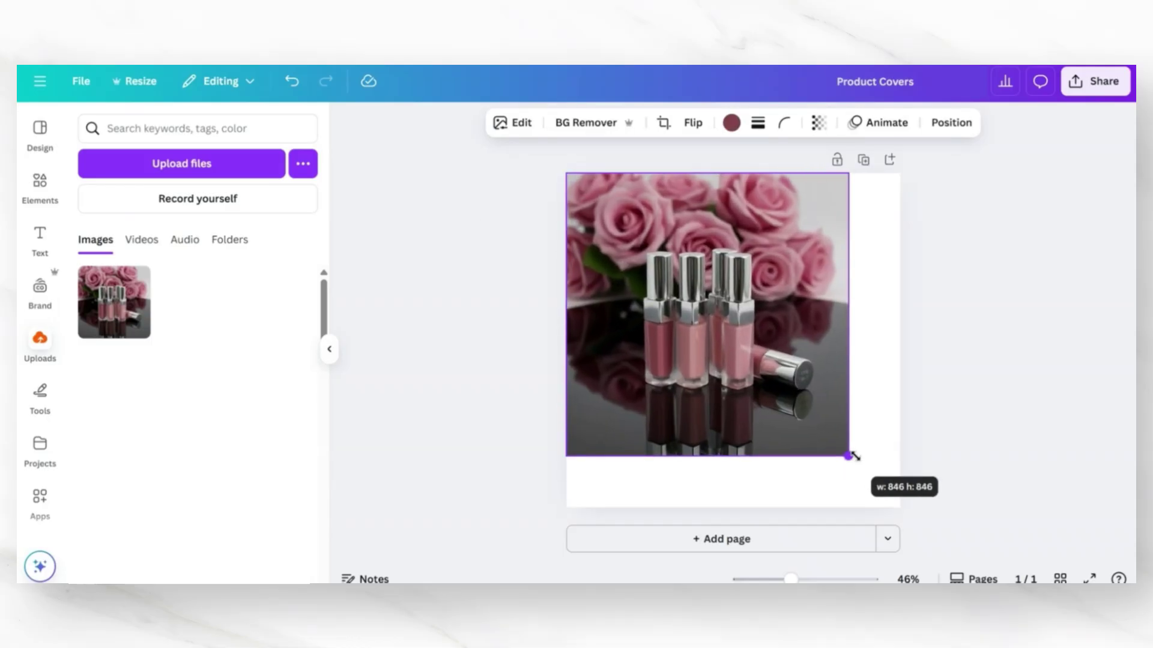
drag(853, 457, 902, 508)
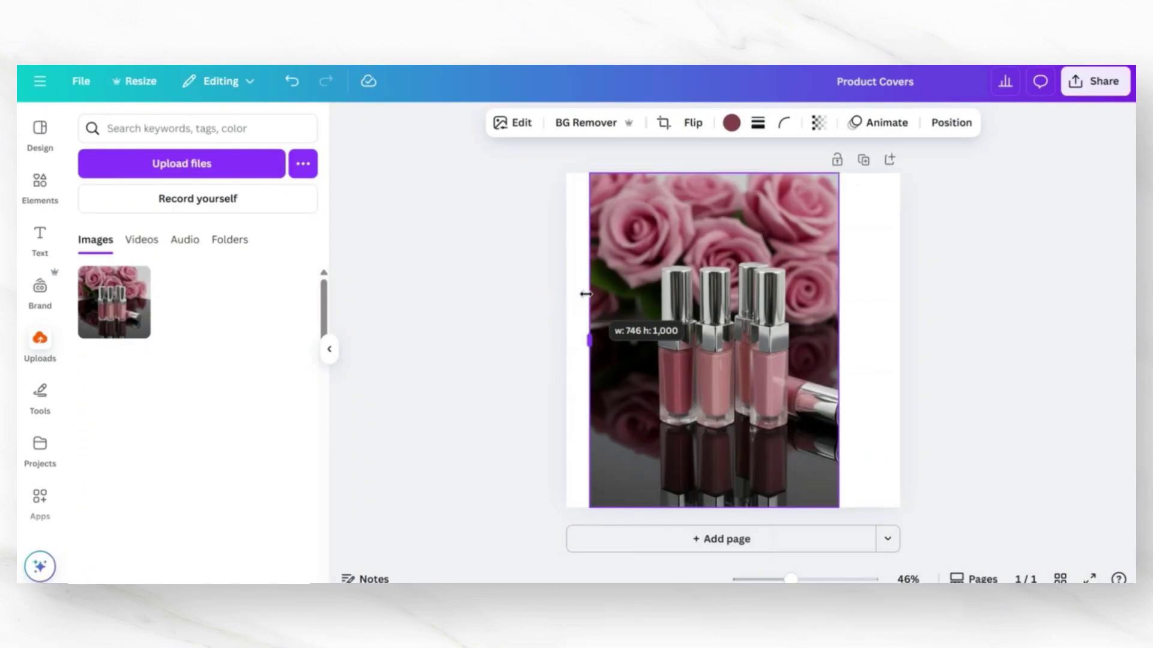
Crop the photo's sides into a narrow strip along the left half.
drag(589, 299, 637, 299)
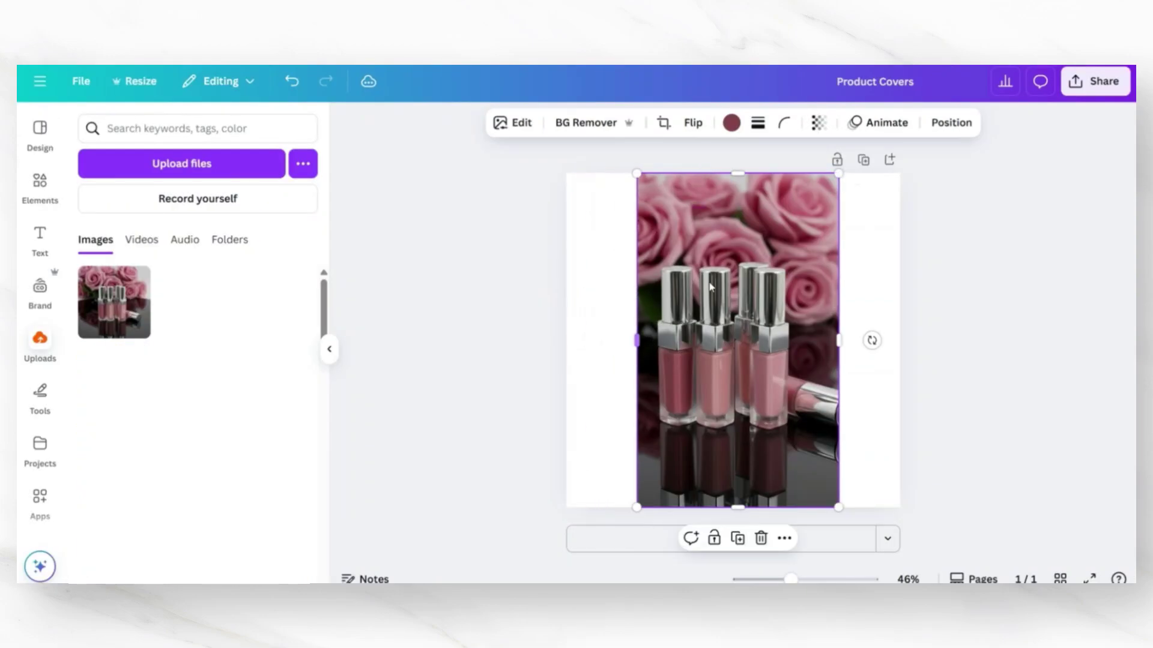
drag(740, 279, 669, 280)
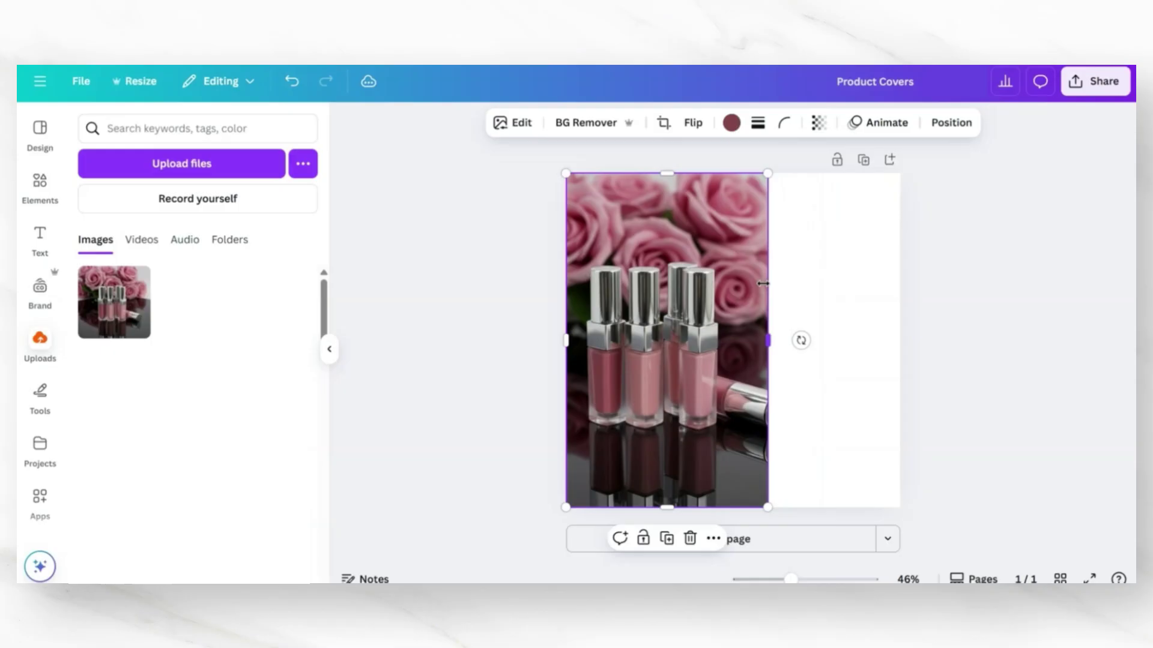
drag(760, 285, 748, 287)
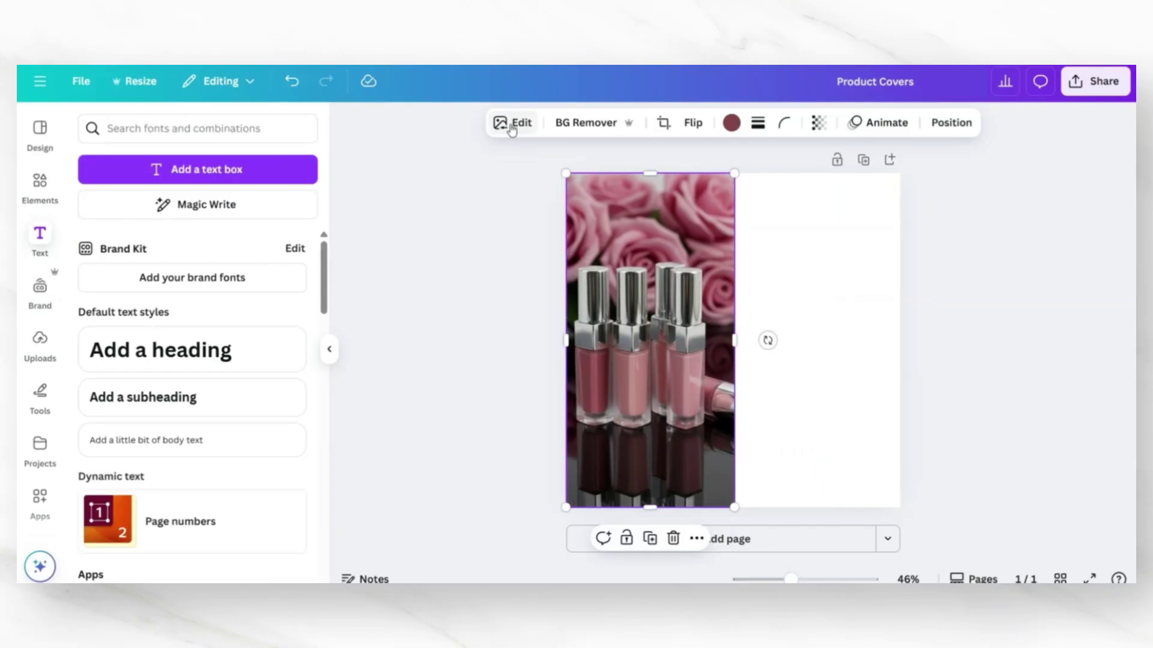
Adjust the lip gloss photo to brightness 29 and contrast 33.
click(509, 123)
click(126, 238)
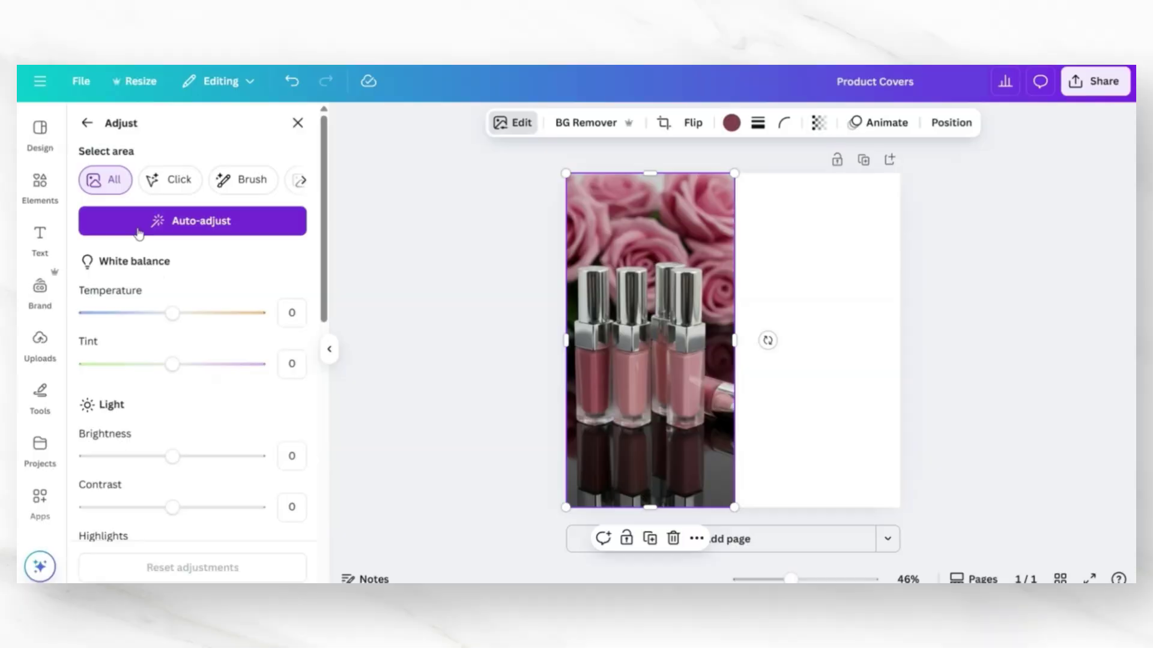
scroll(167, 286, down, 4)
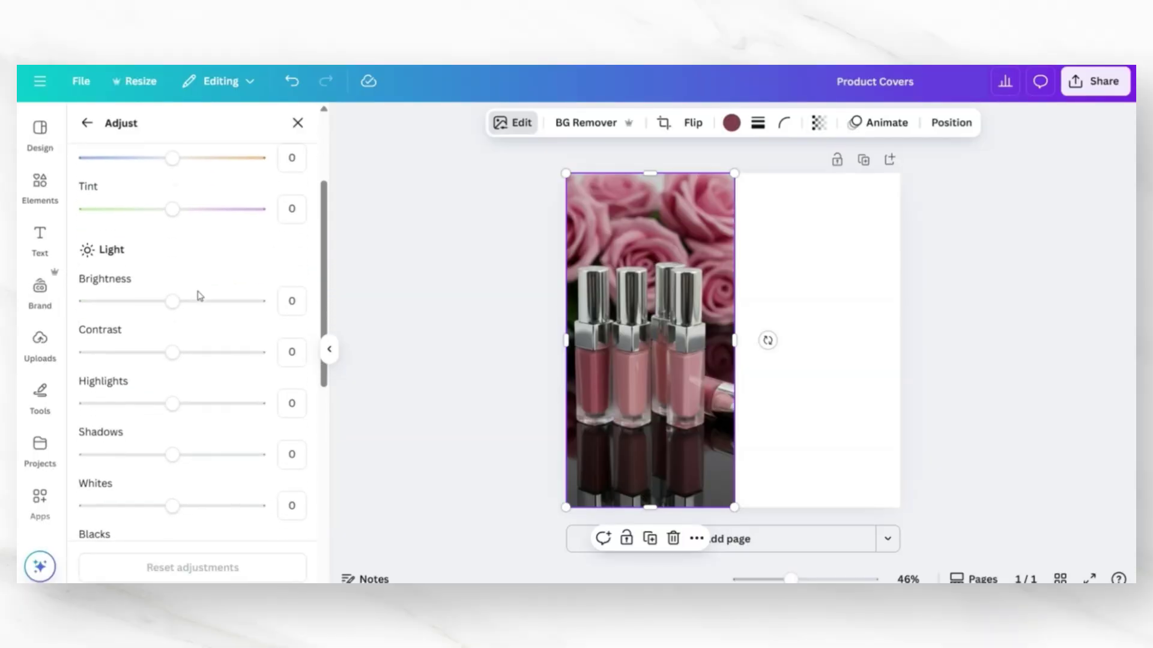
drag(173, 237, 191, 237)
drag(172, 289, 202, 289)
drag(191, 237, 201, 243)
click(40, 237)
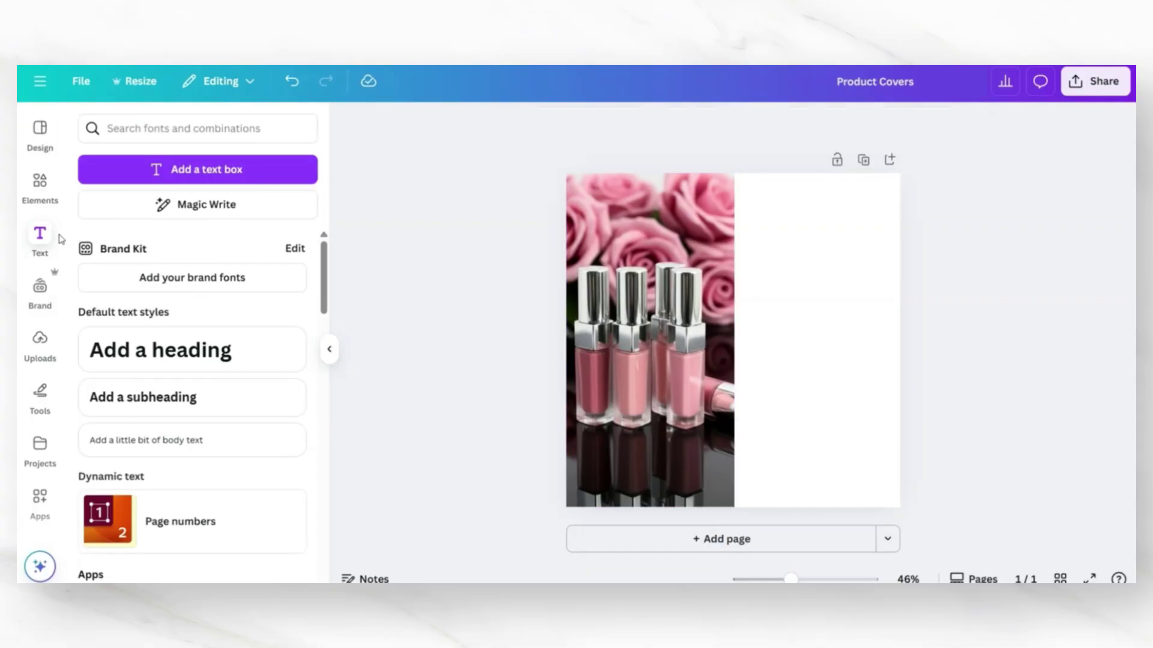
Add a subheading right of the photo, retyped as CLEAN FORMULA in Glacial Indifference.
click(221, 406)
drag(768, 333, 847, 233)
double_click(857, 225)
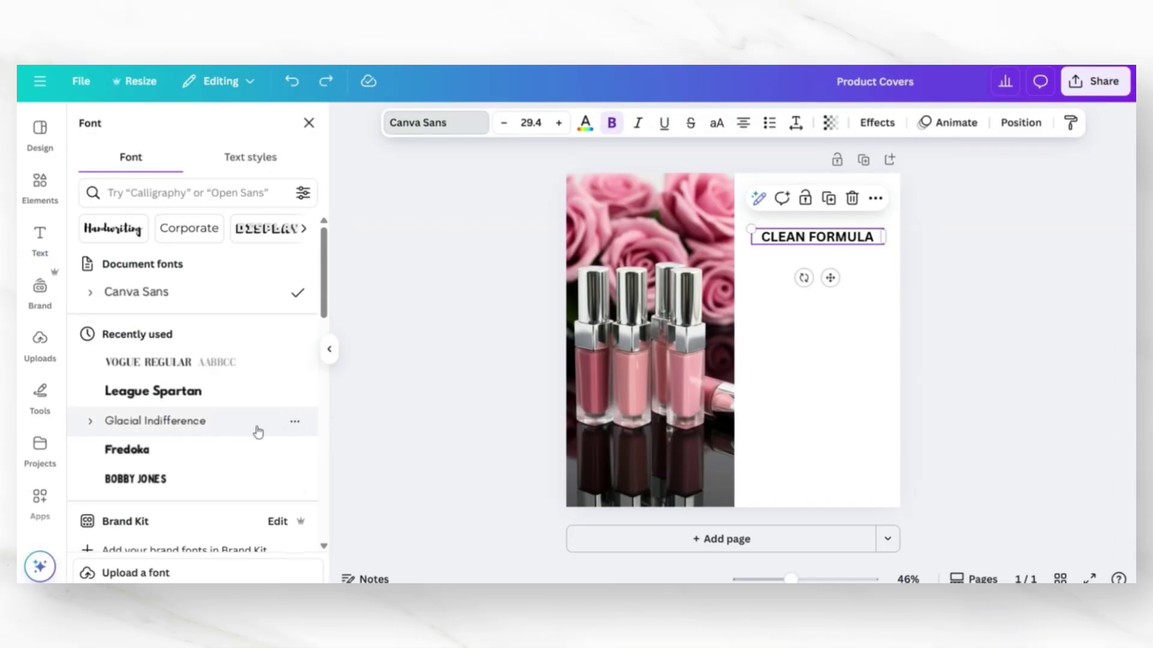
click(245, 426)
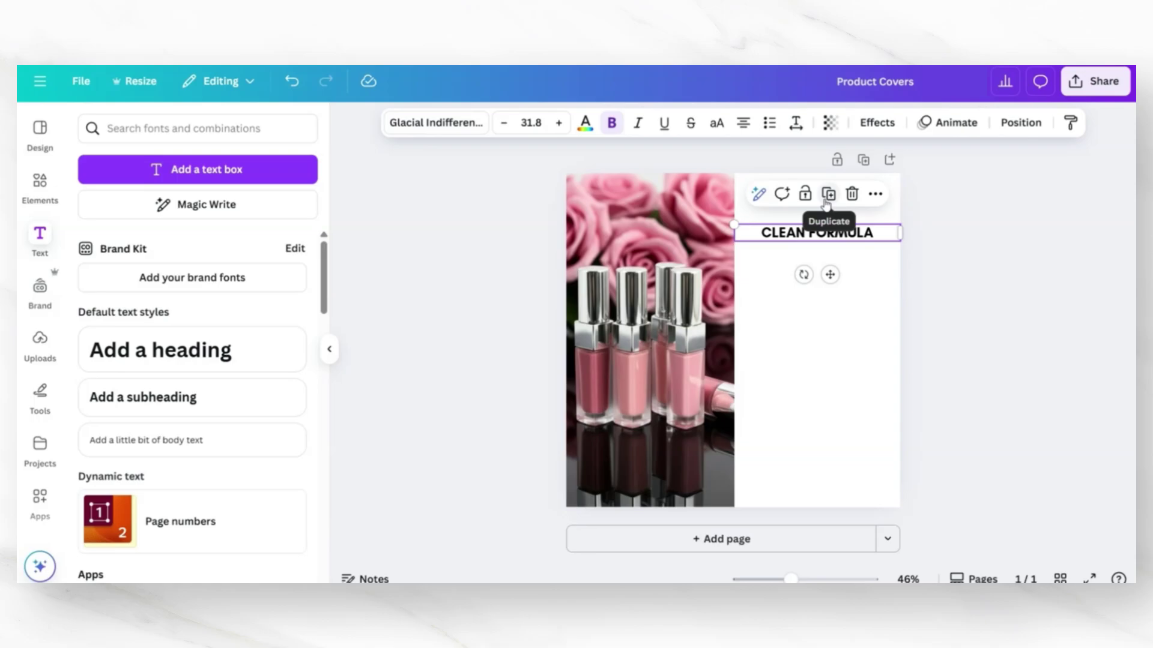
Duplicate it for ingredient lines, copying #1: Castor Oil's italic serif style to #2: Shea Butter.
click(828, 198)
drag(834, 248, 845, 294)
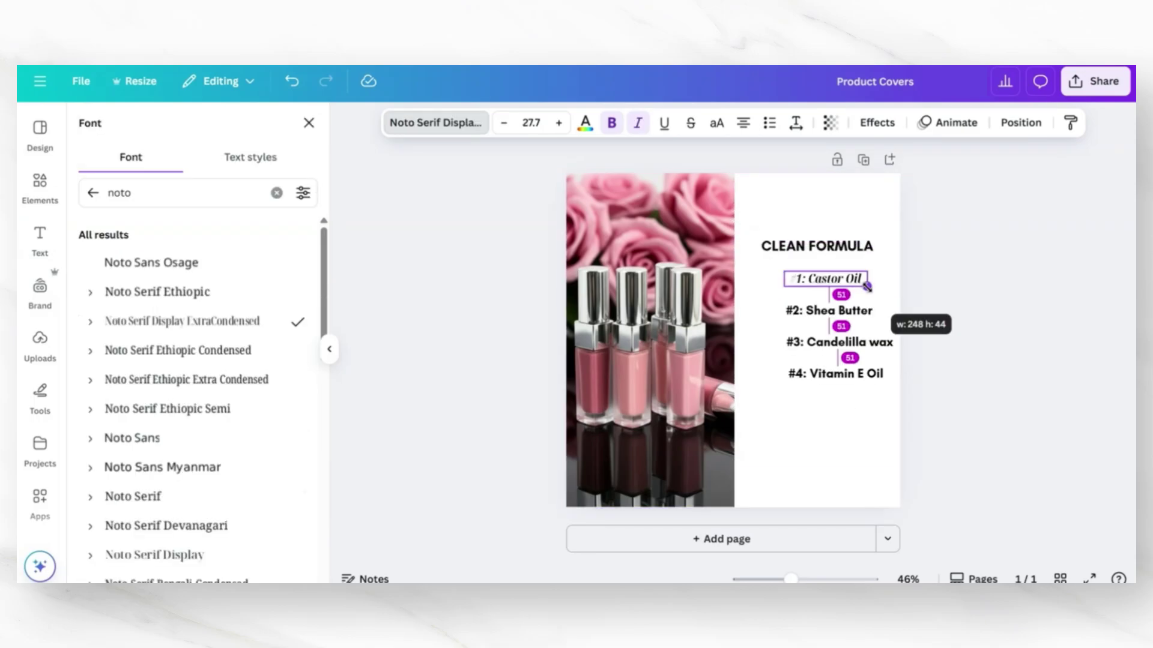
drag(868, 287, 872, 289)
key(ctrl+alt+c)
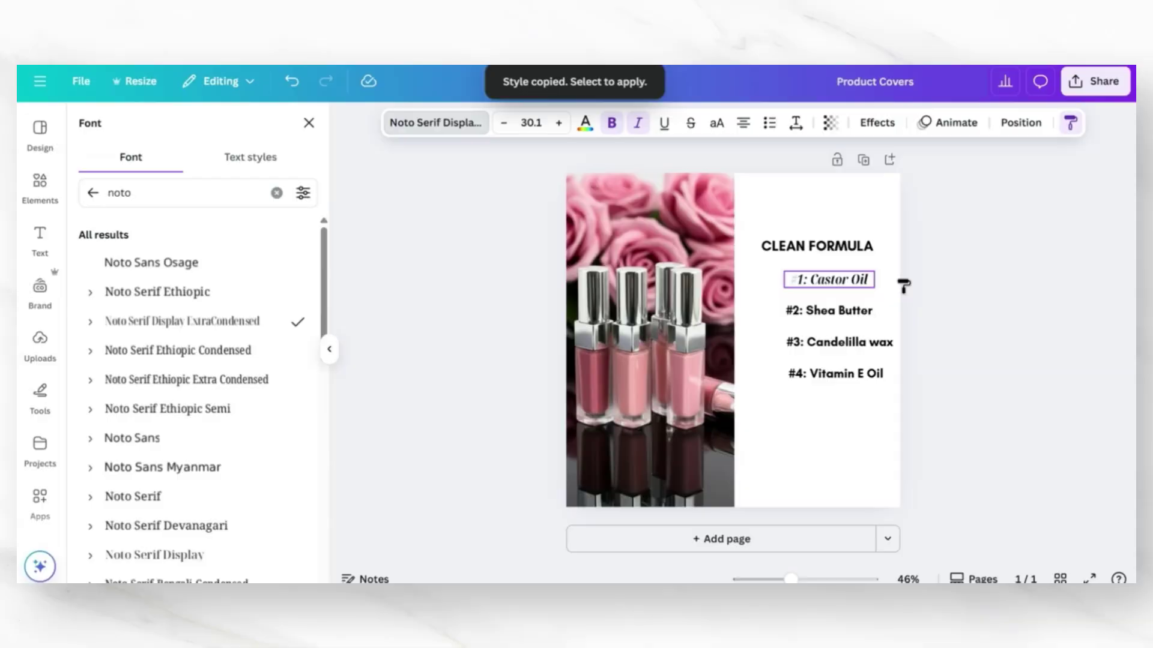
click(858, 309)
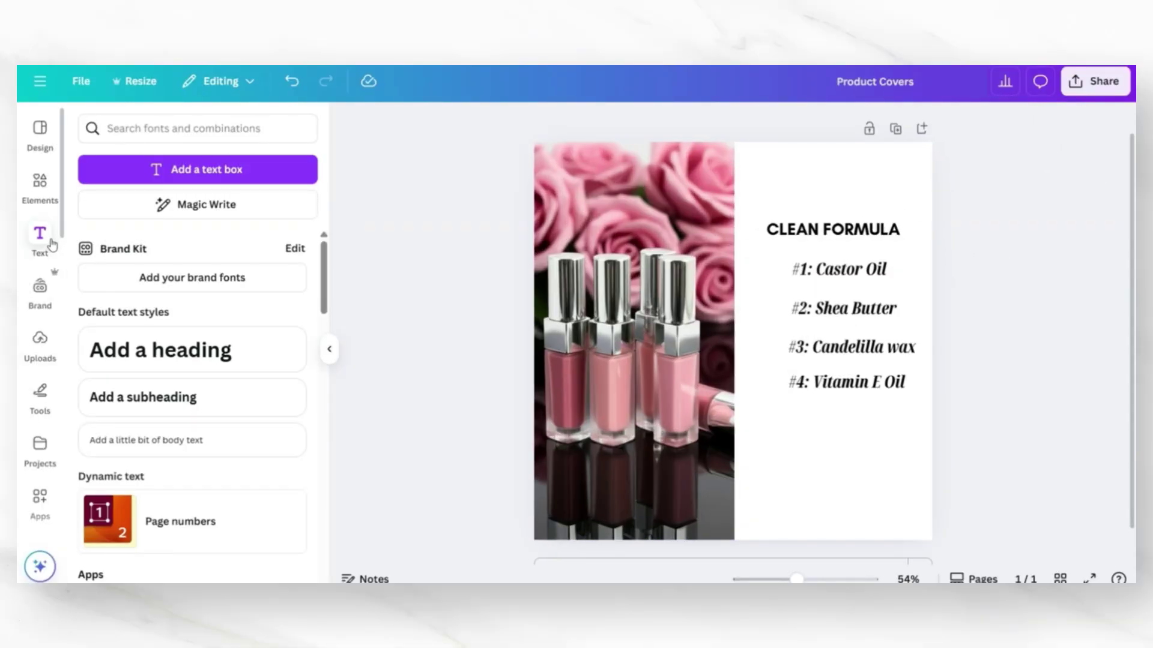
Add a castor oil dropper photo, shrink it to a small icon, and round its corners.
click(40, 184)
click(140, 128)
text(castor oil)
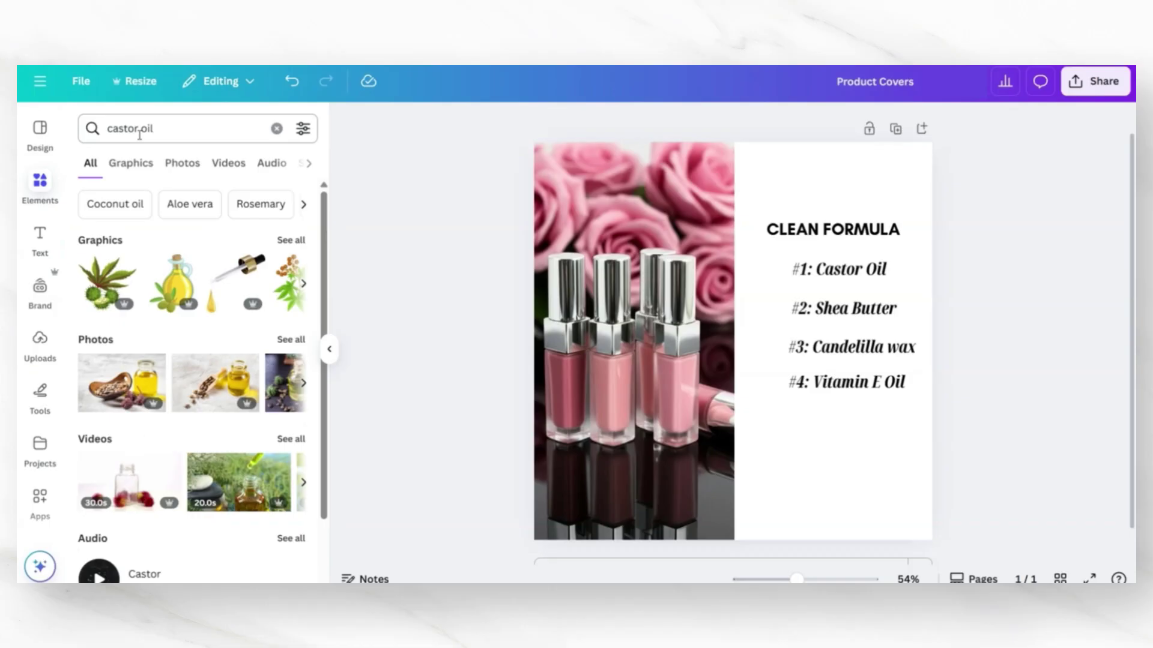
click(181, 163)
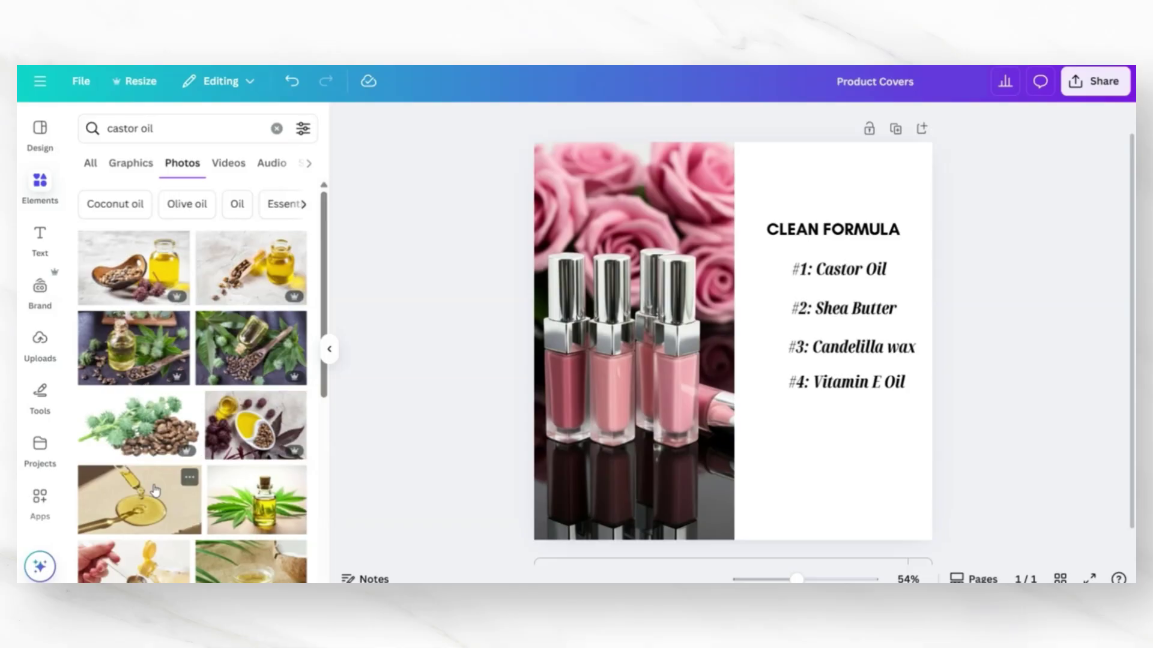
click(188, 476)
drag(894, 428, 760, 355)
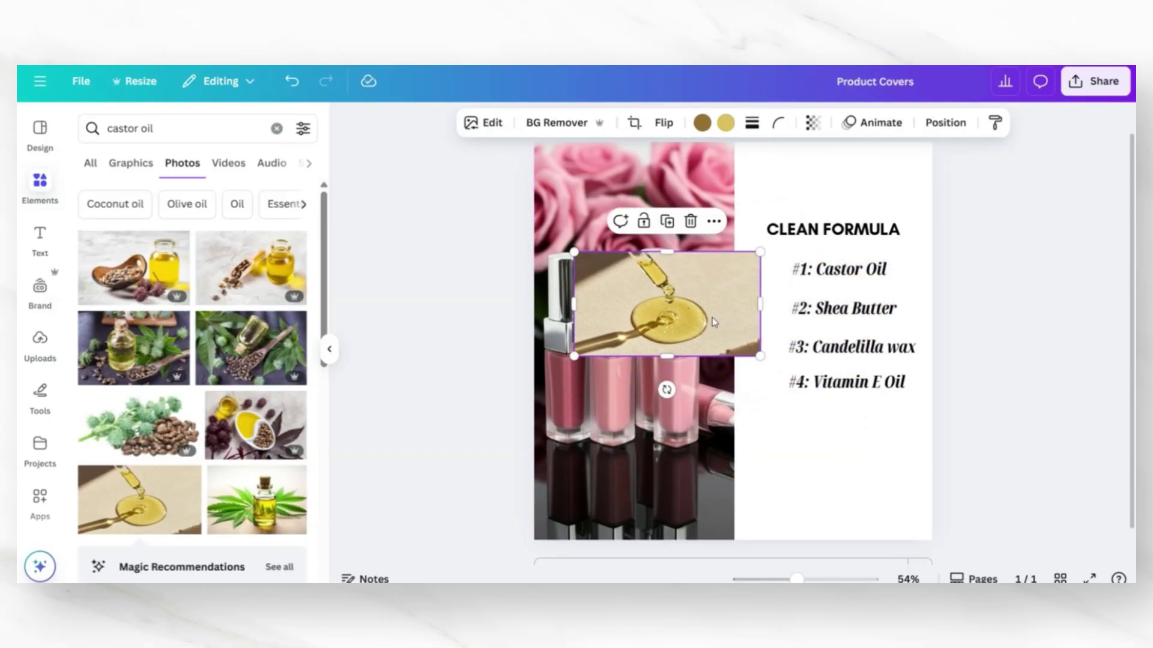
click(777, 124)
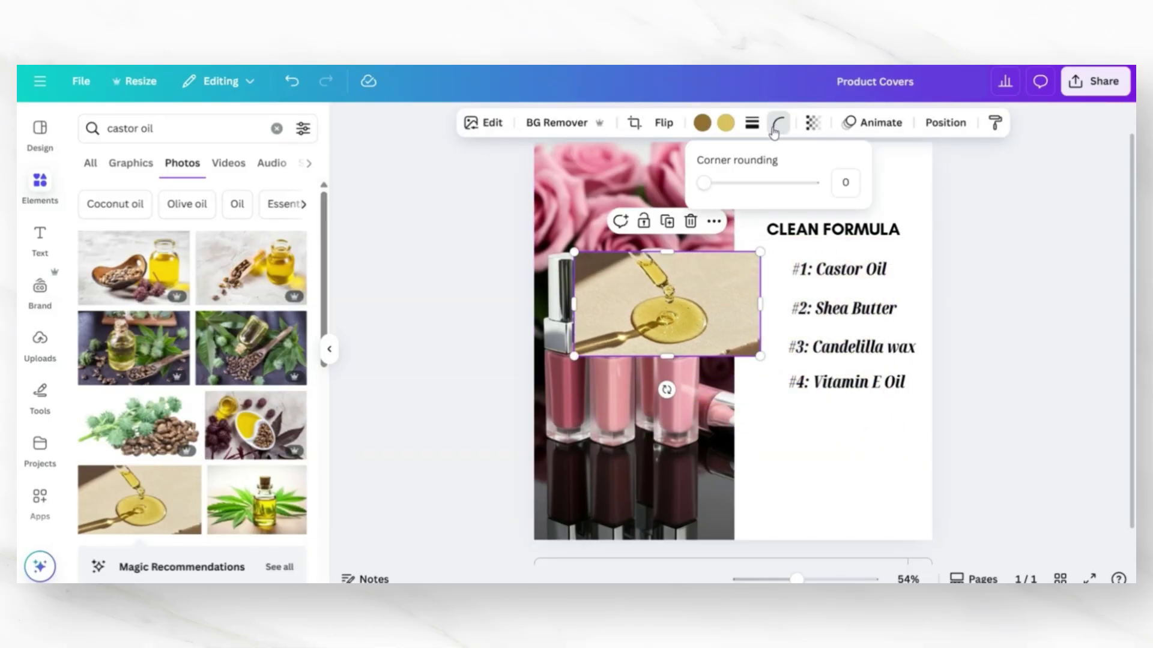
drag(700, 182, 841, 182)
drag(573, 304, 617, 299)
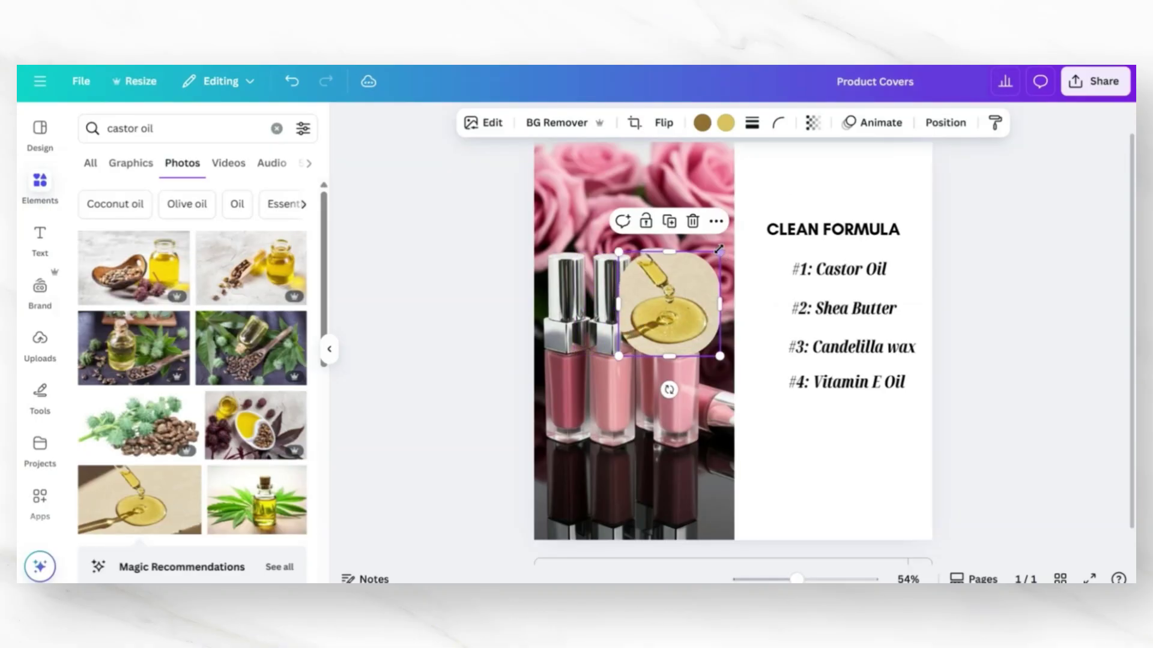
drag(719, 253, 784, 262)
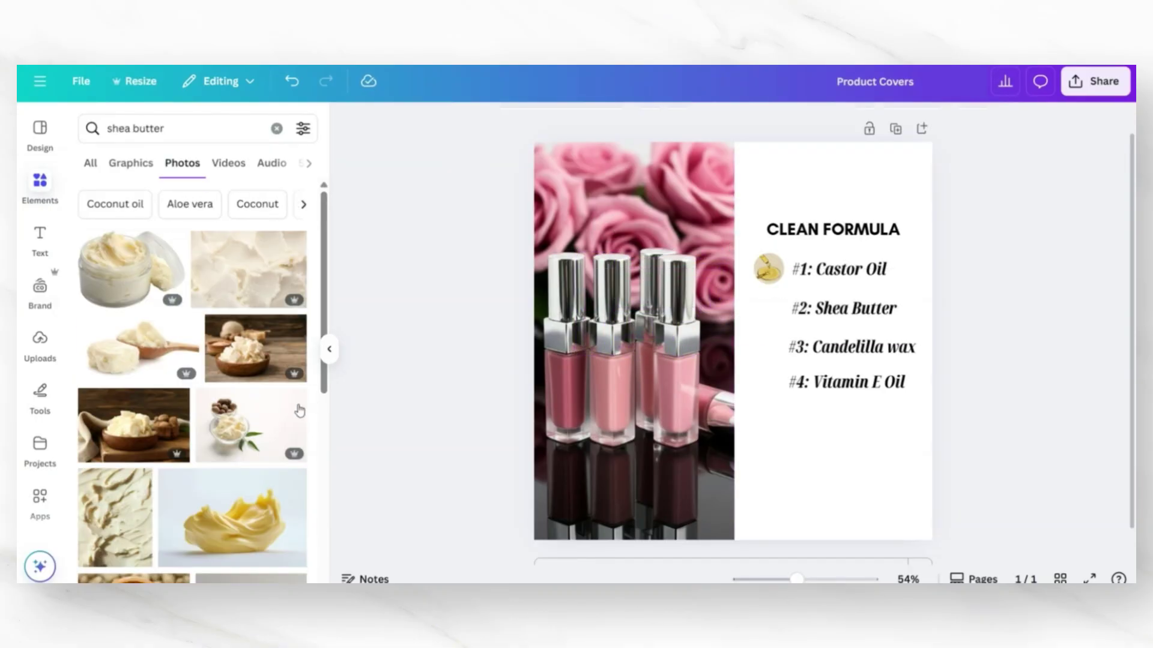
Add a small shea butter photo beside '#2: Shea Butter' and add a blank second page.
click(263, 415)
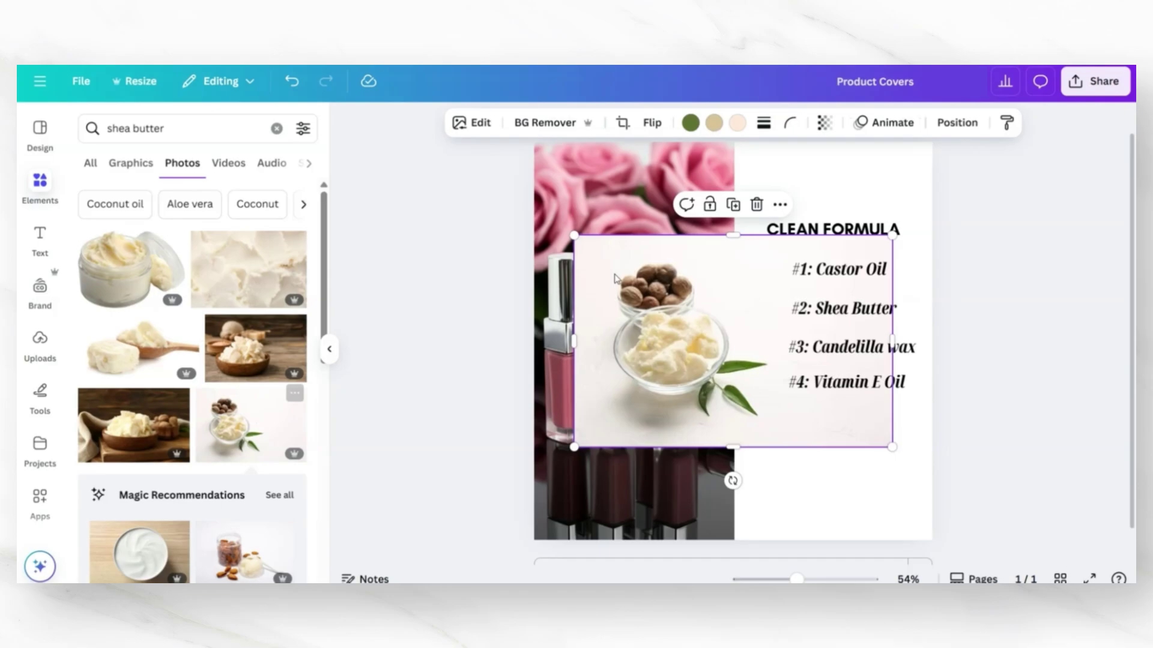
drag(892, 234, 738, 328)
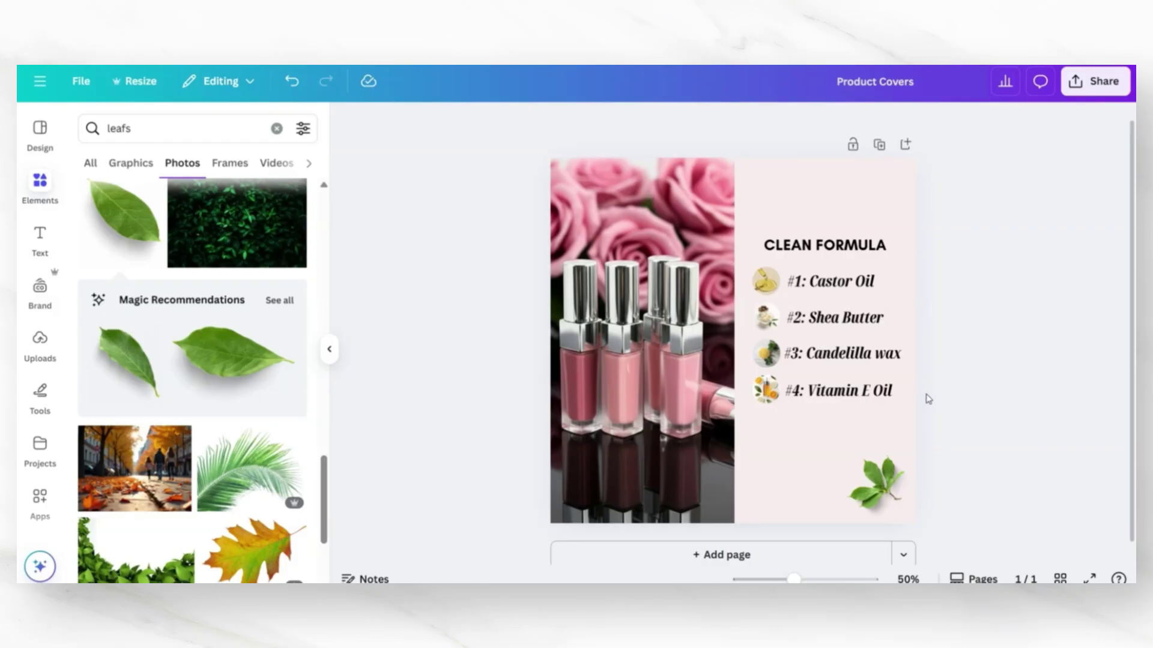
click(724, 539)
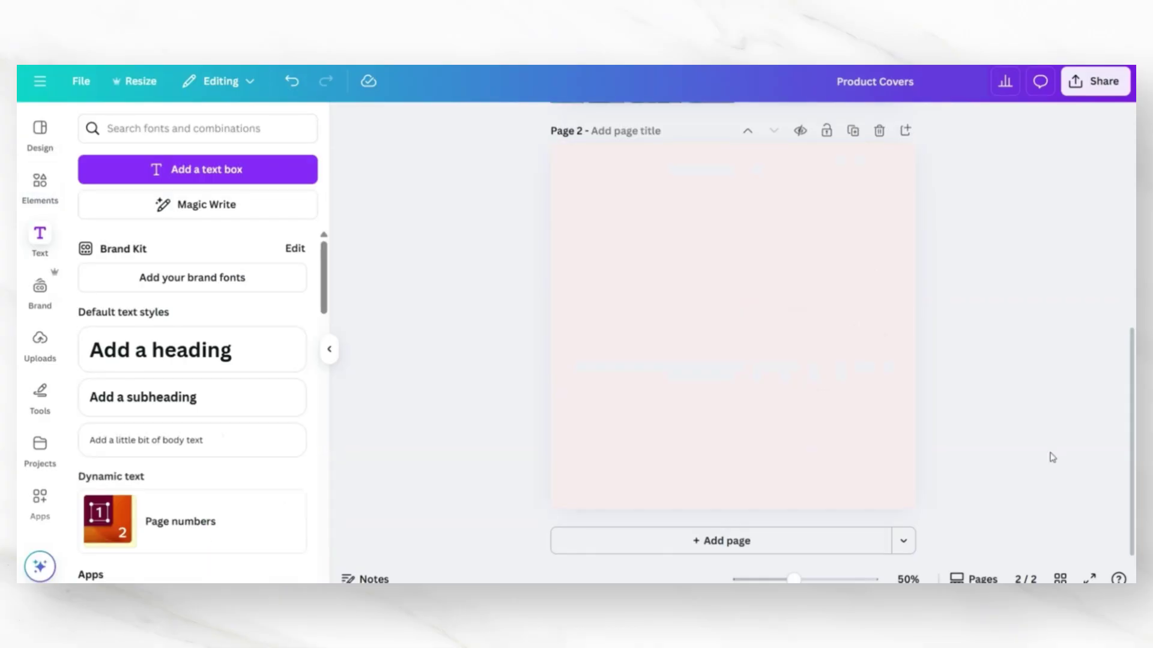
scroll(1052, 458, up, 6)
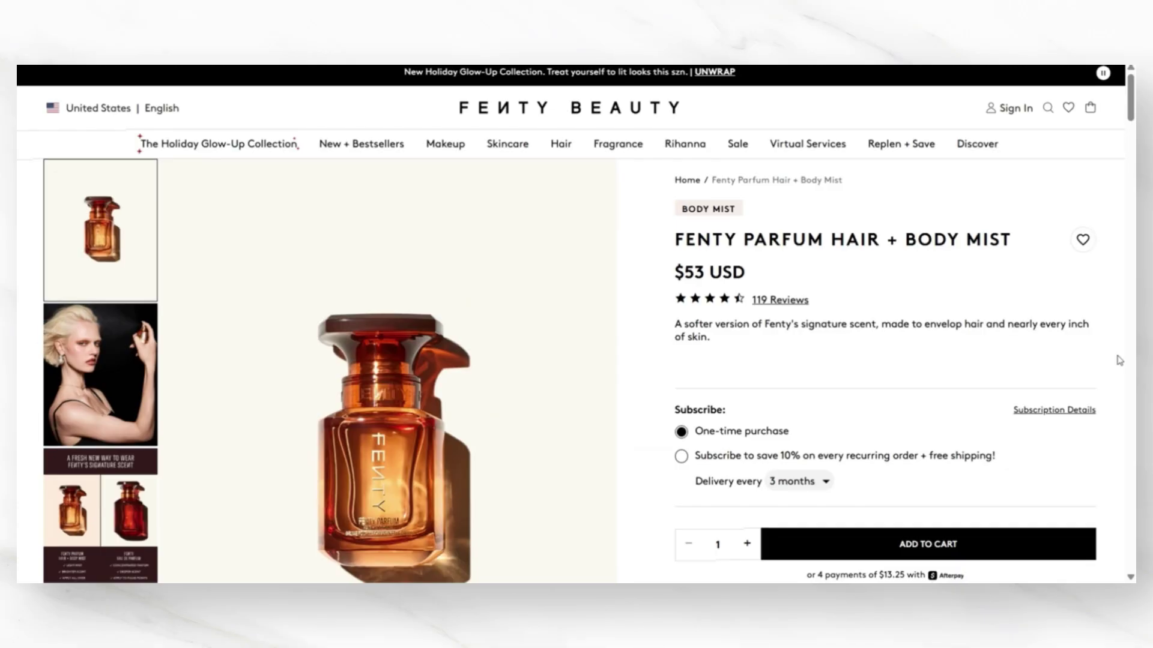
scroll(1120, 360, down, 3)
scroll(643, 316, up, 3)
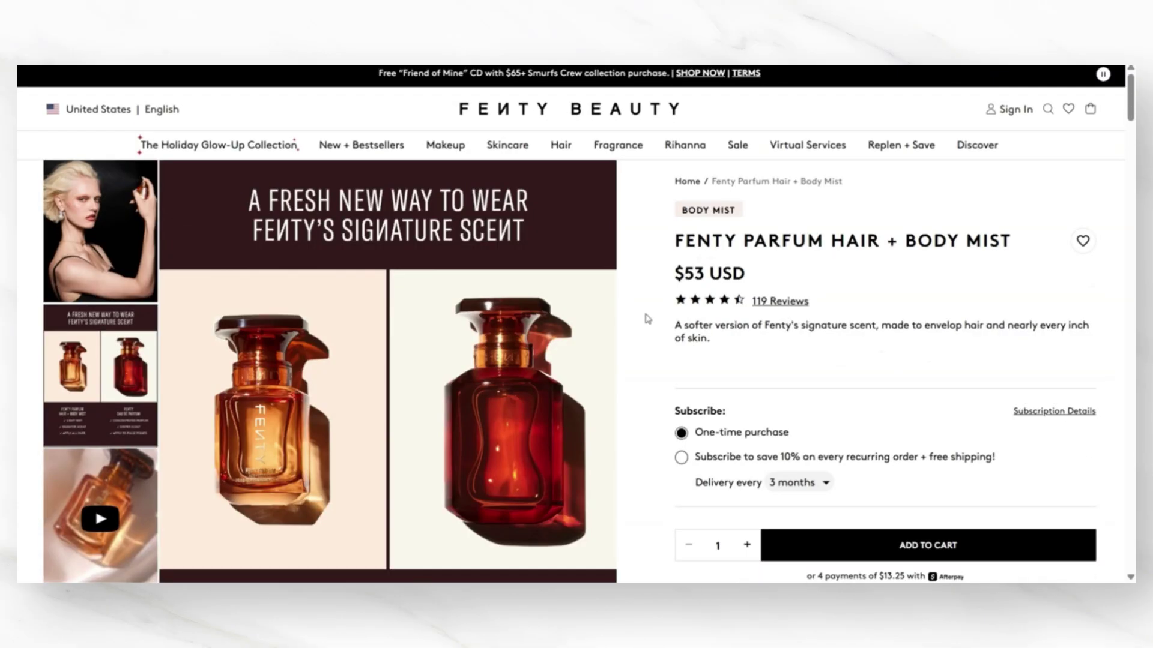
scroll(643, 316, down, 2)
scroll(646, 318, down, 10)
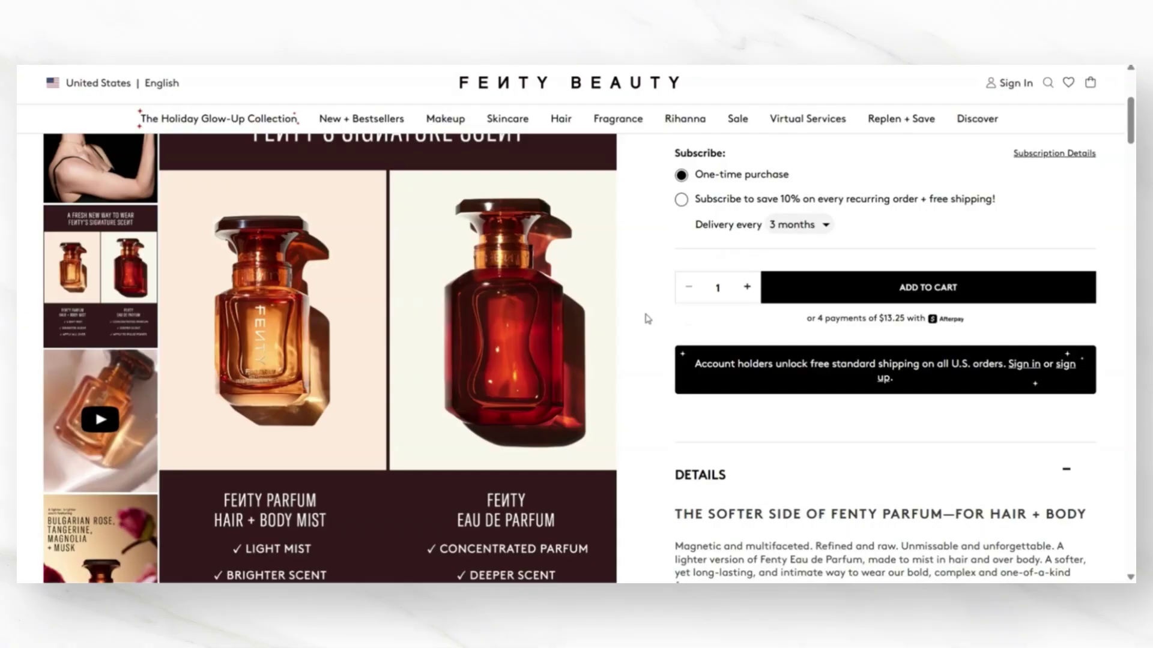
scroll(610, 322, up, 3)
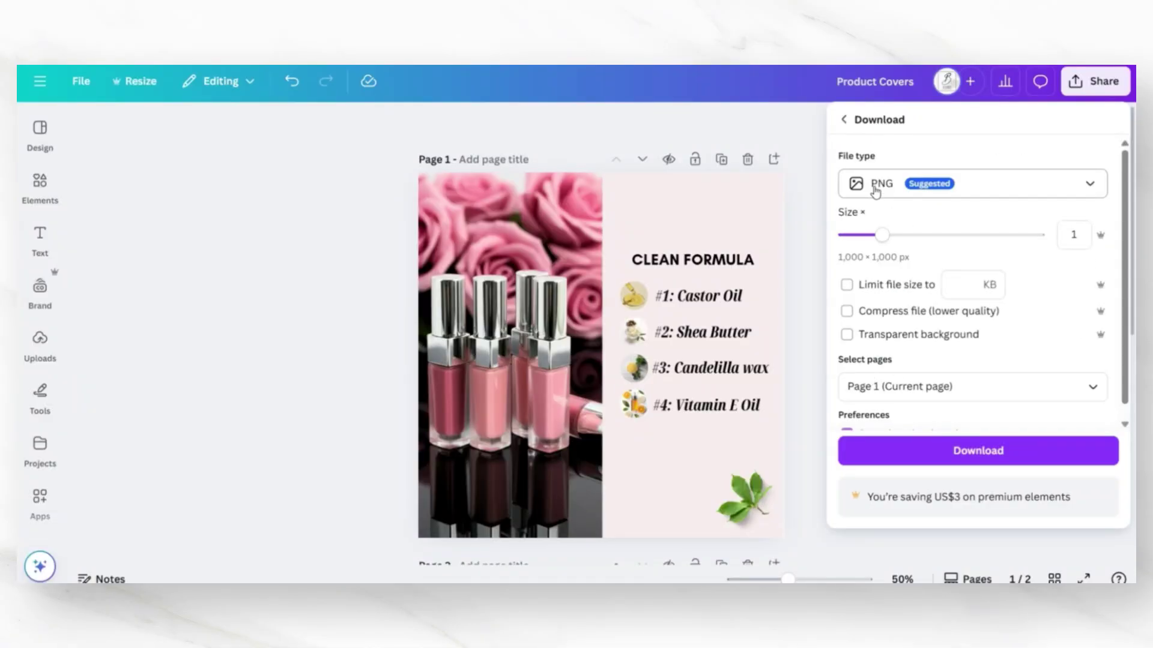
Download the finished Canva design as a PNG and go to the Shopify online storefront.
click(983, 451)
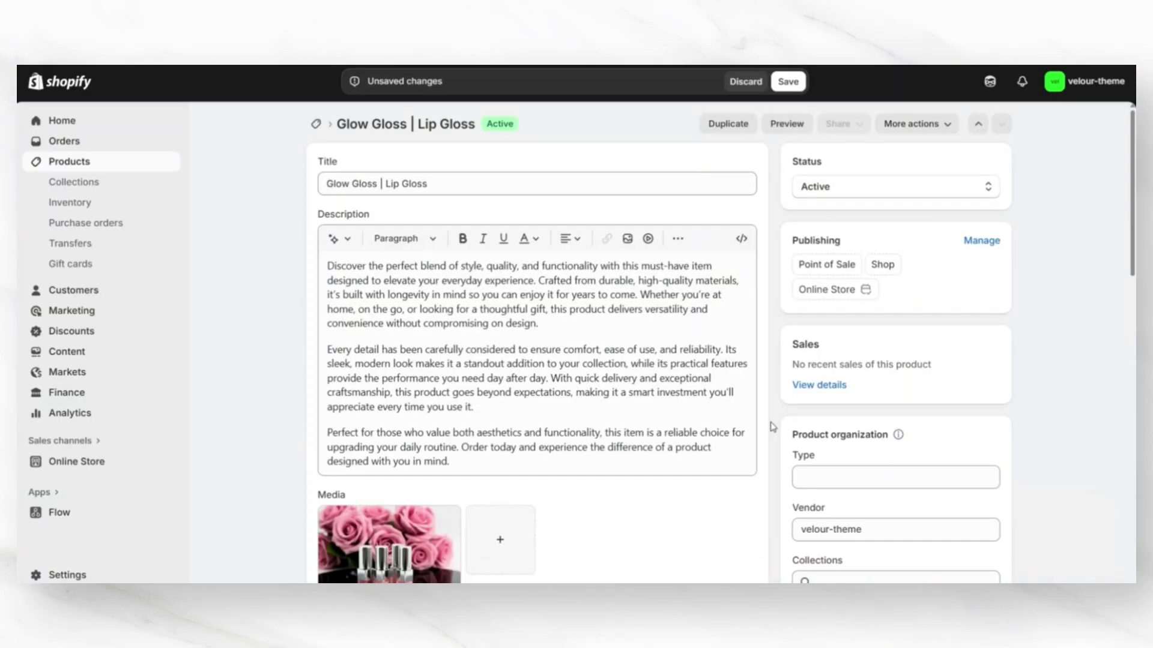
scroll(601, 415, down, 3)
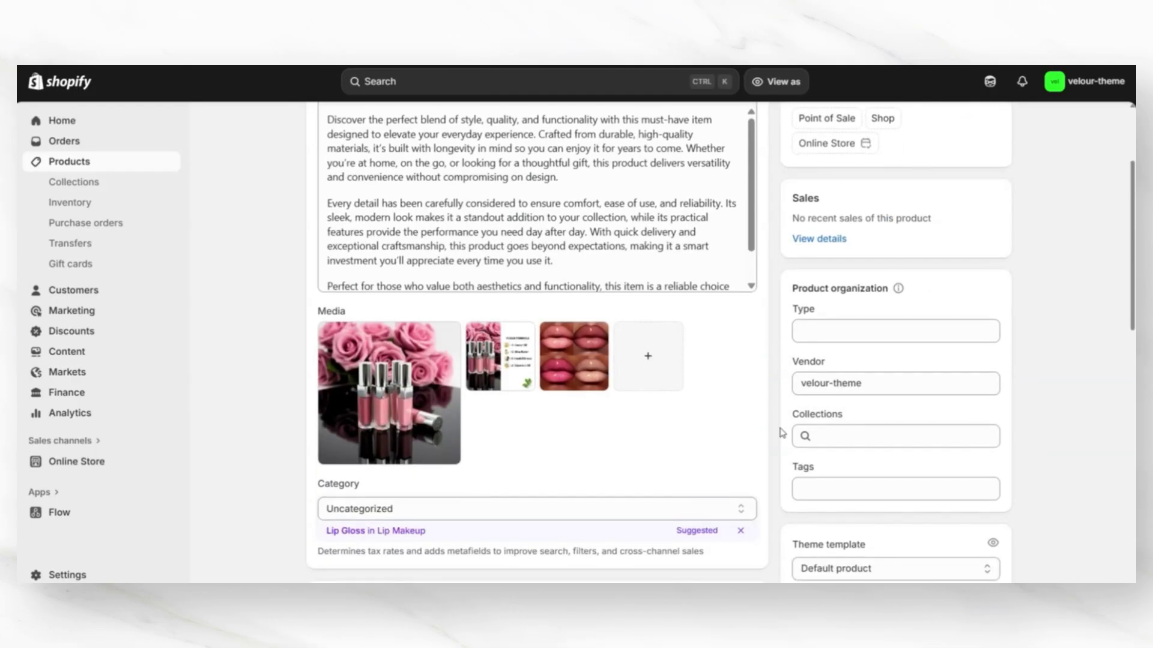
scroll(600, 421, up, 3)
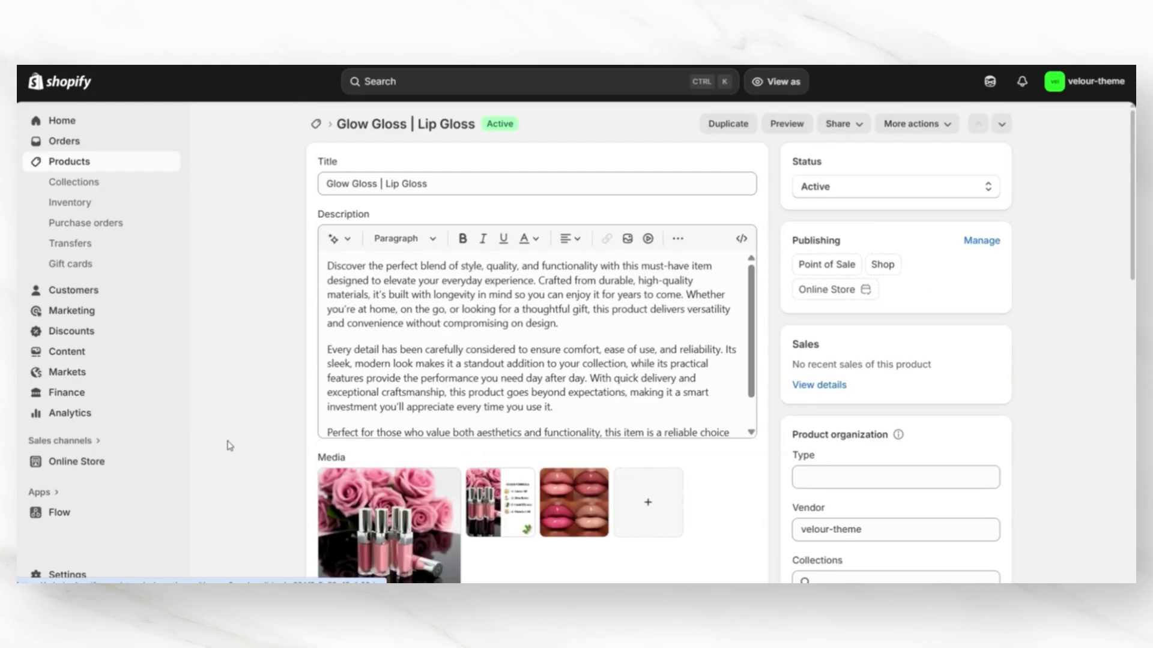
click(118, 465)
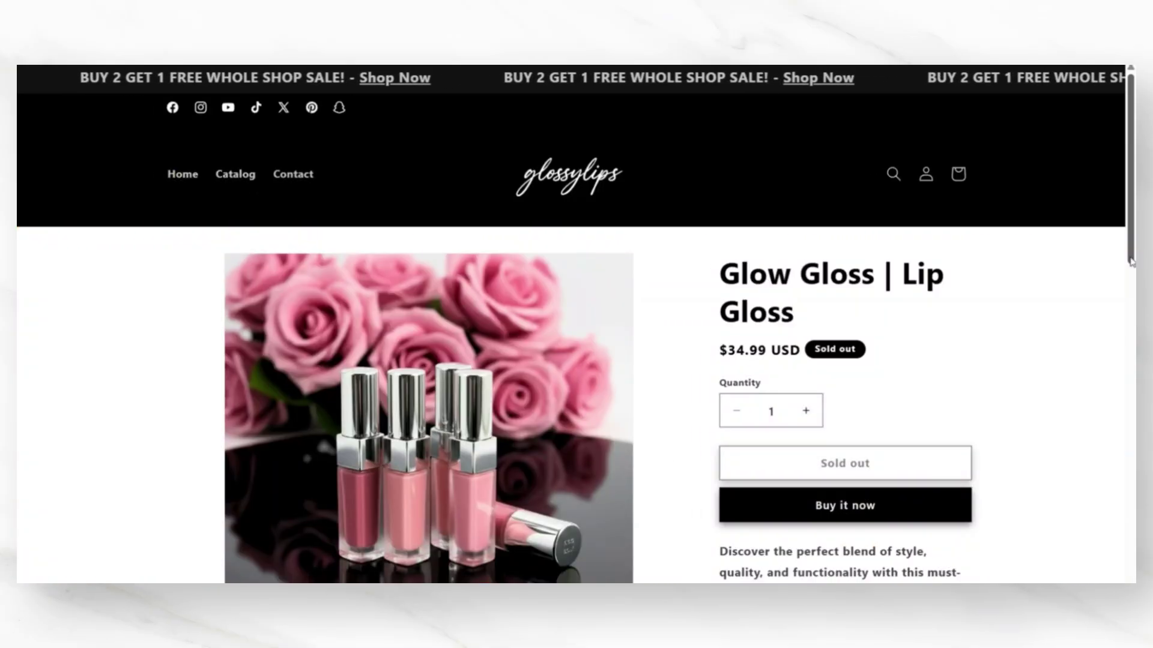
View the Clean Formula and lip swatch gallery images, ending on Clean Formula.
scroll(348, 520, down, 3)
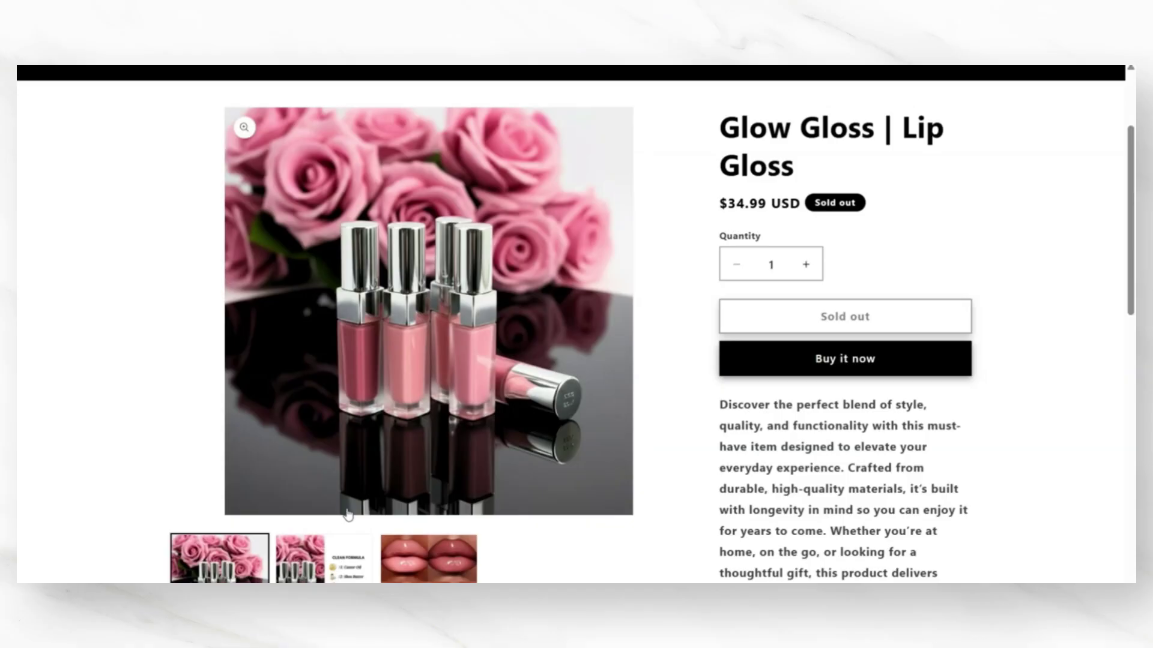
scroll(349, 515, down, 1)
click(320, 530)
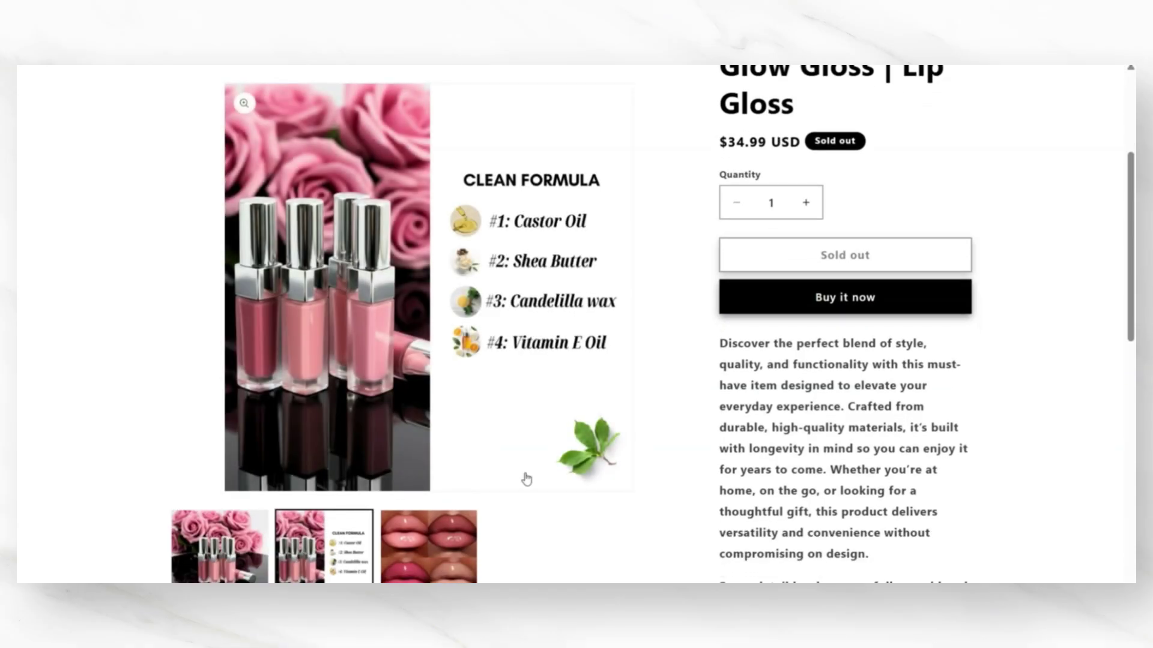
click(426, 531)
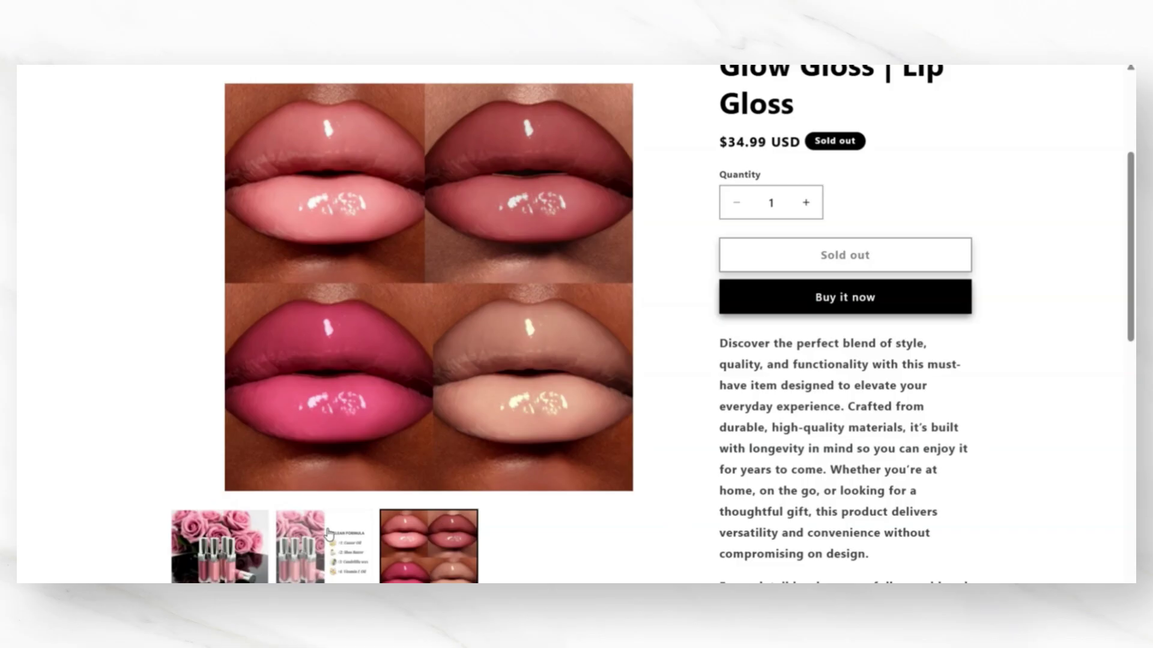
click(329, 533)
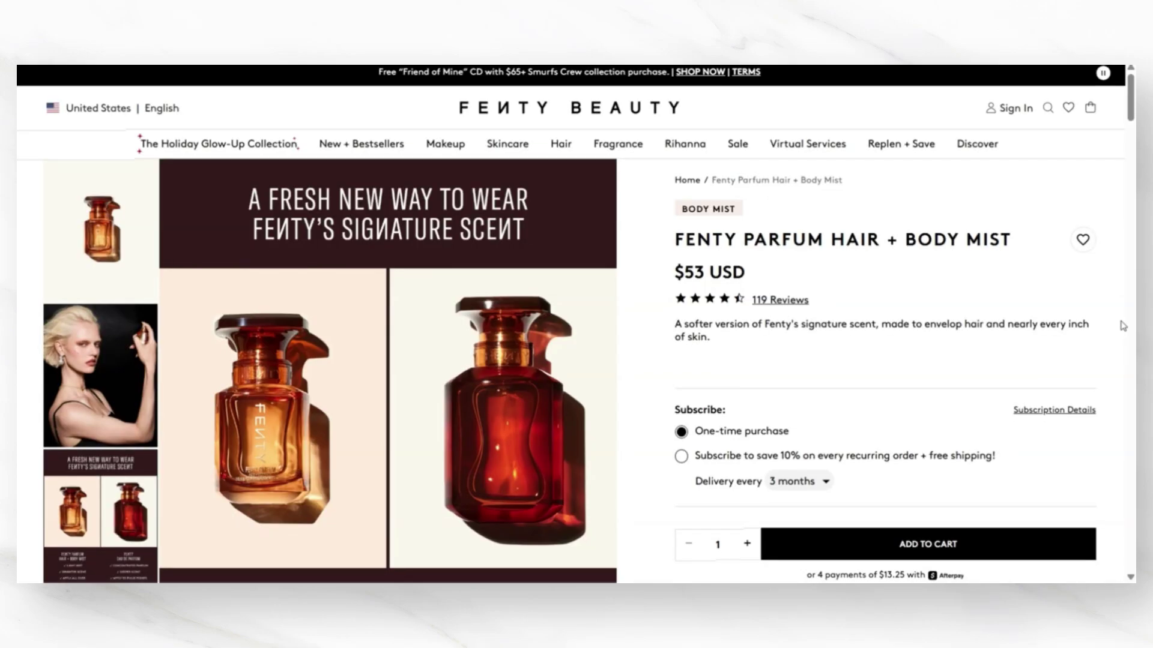
Scroll through the Fenty perfume reviews and the MAC Fix+ Guide comparison.
scroll(1122, 326, down, 5)
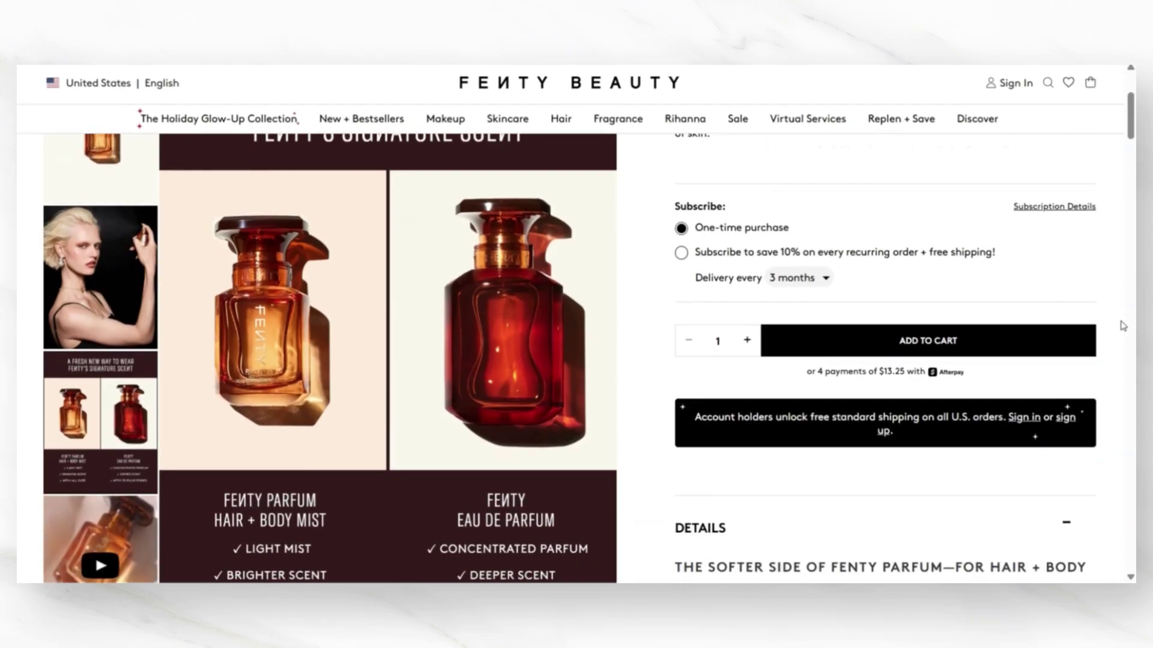
scroll(1122, 326, down, 8)
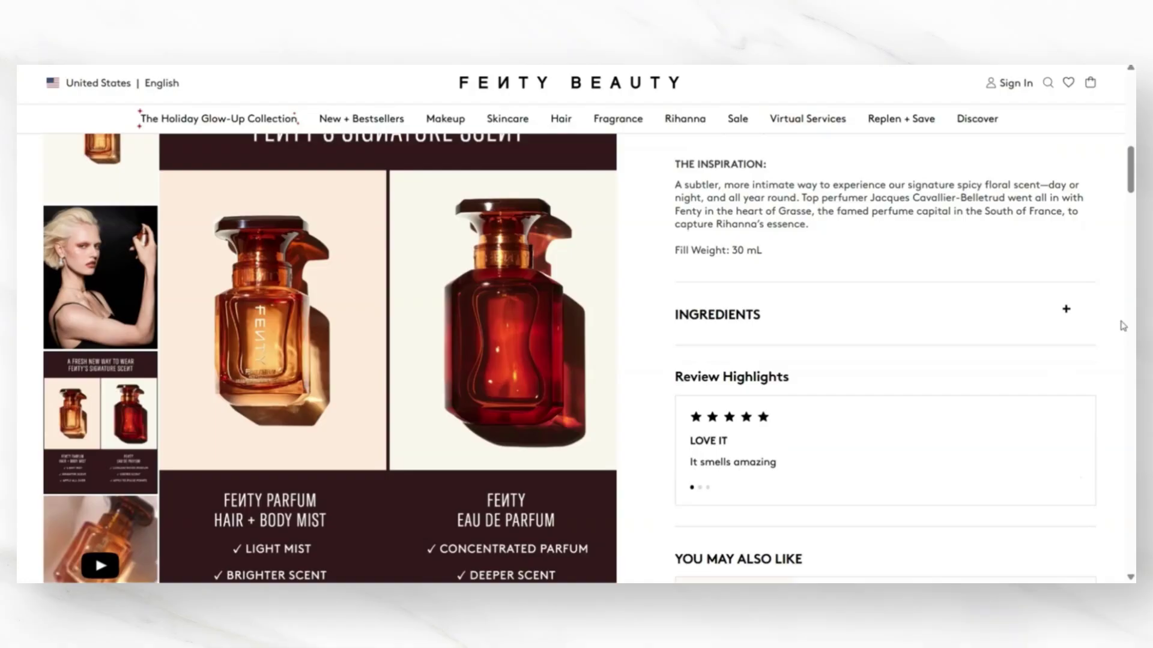
scroll(1123, 326, down, 12)
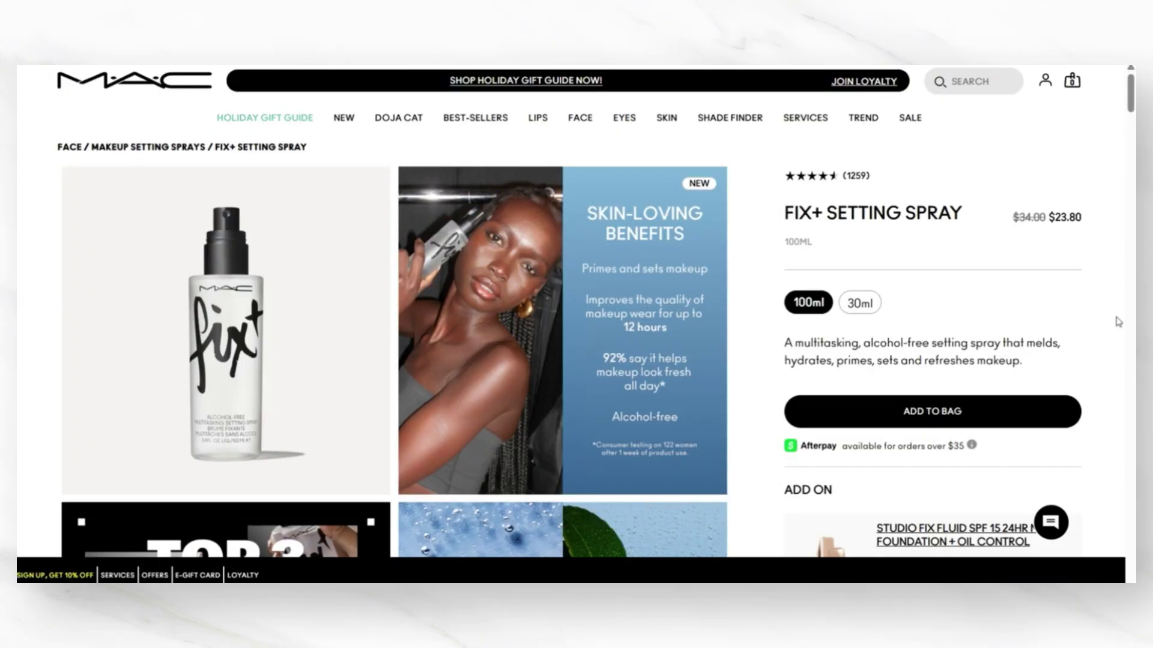
scroll(1118, 321, down, 10)
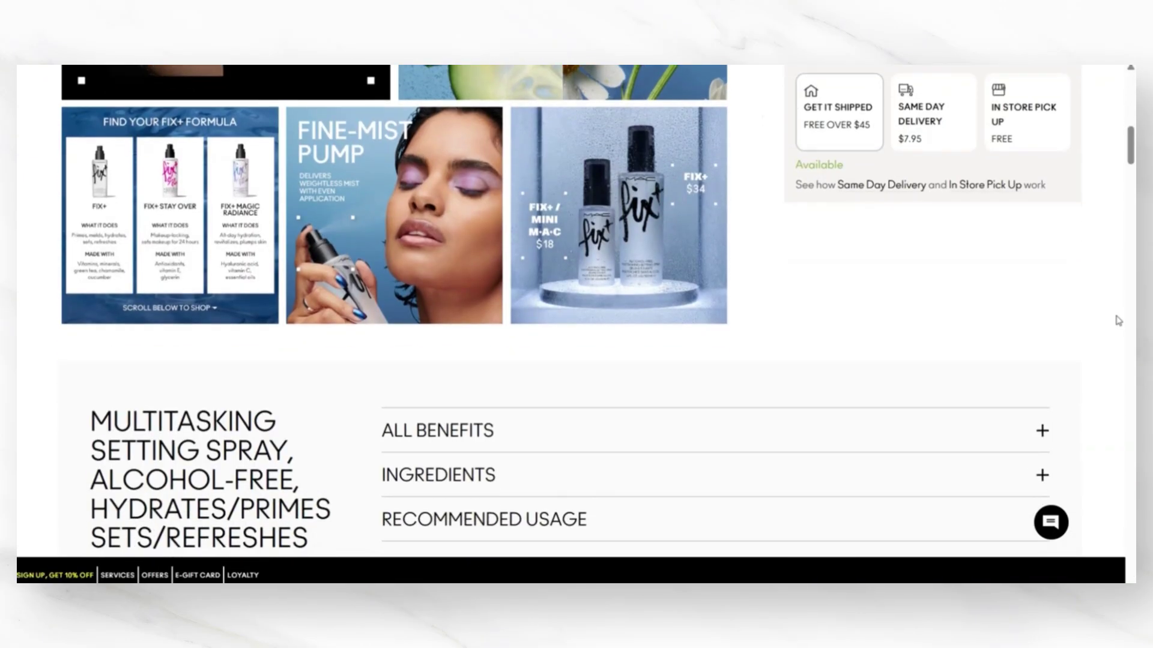
scroll(1118, 322, down, 8)
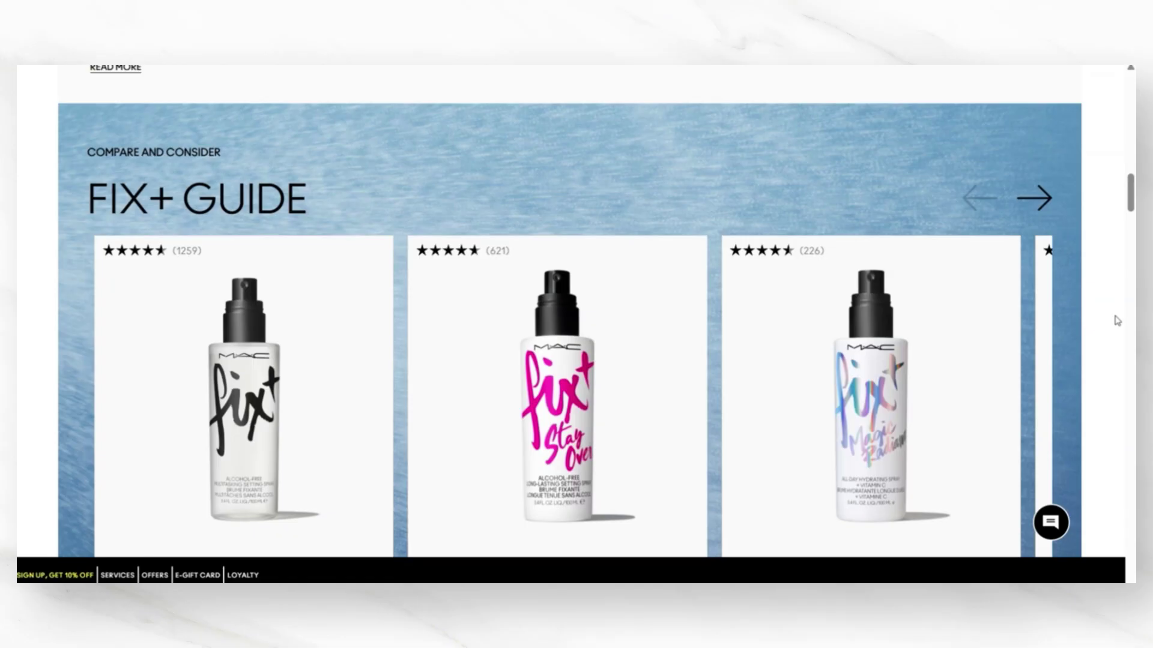
scroll(1117, 321, down, 4)
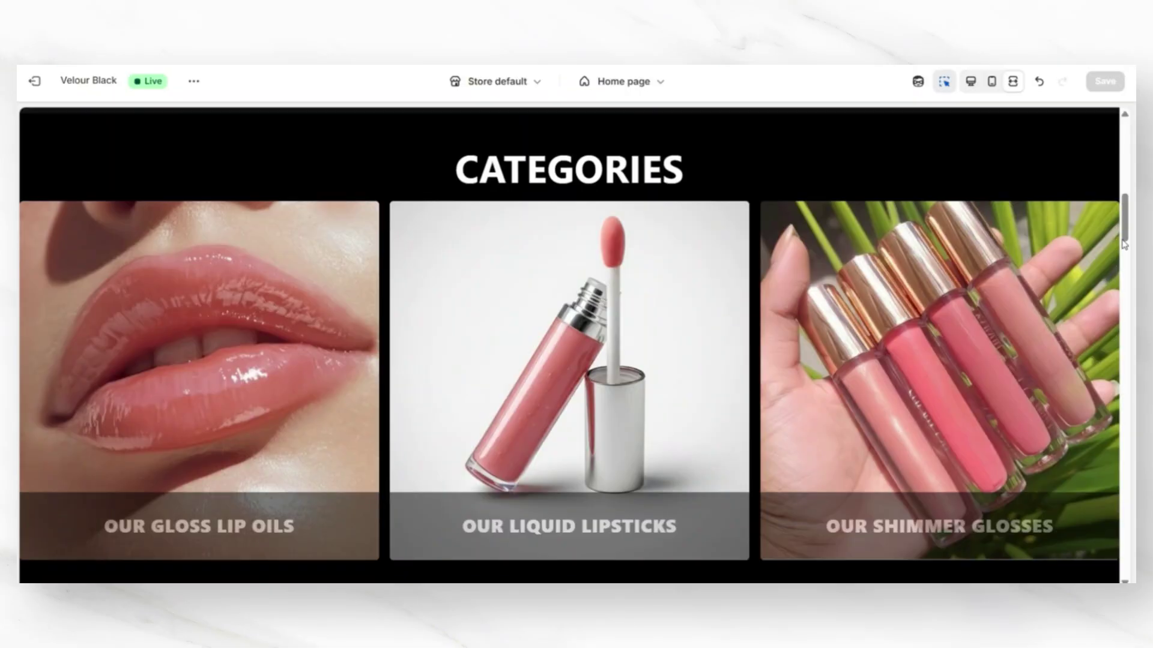
Scroll the Default product template down toward the footer in the theme editor.
scroll(1123, 243, up, 8)
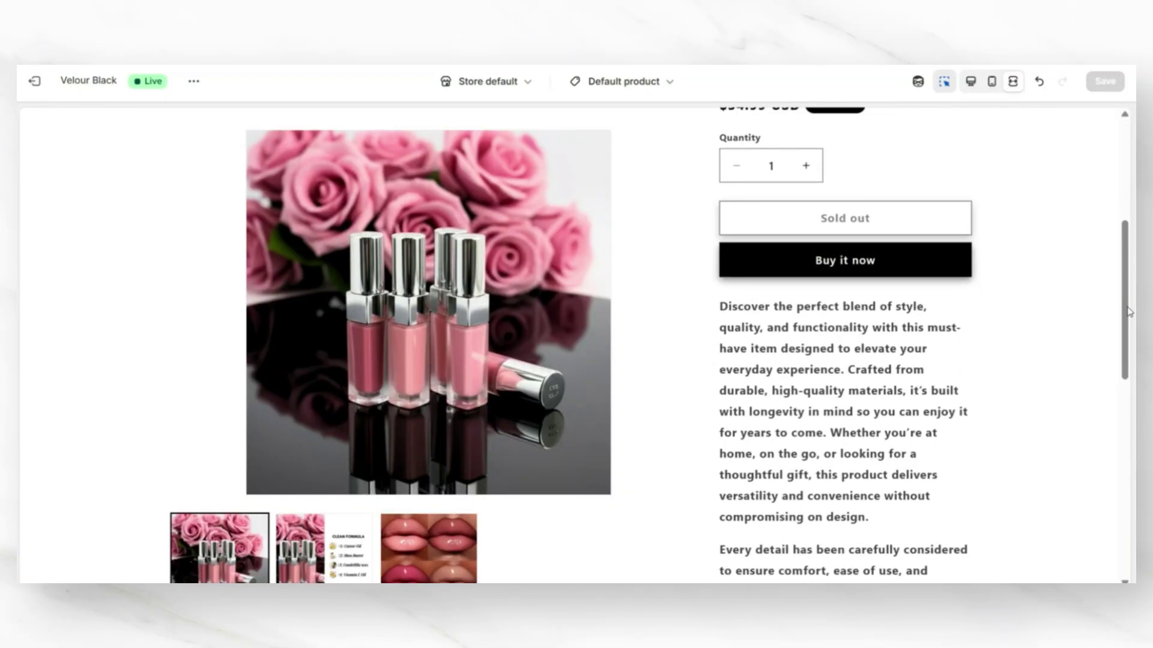
scroll(1128, 312, down, 6)
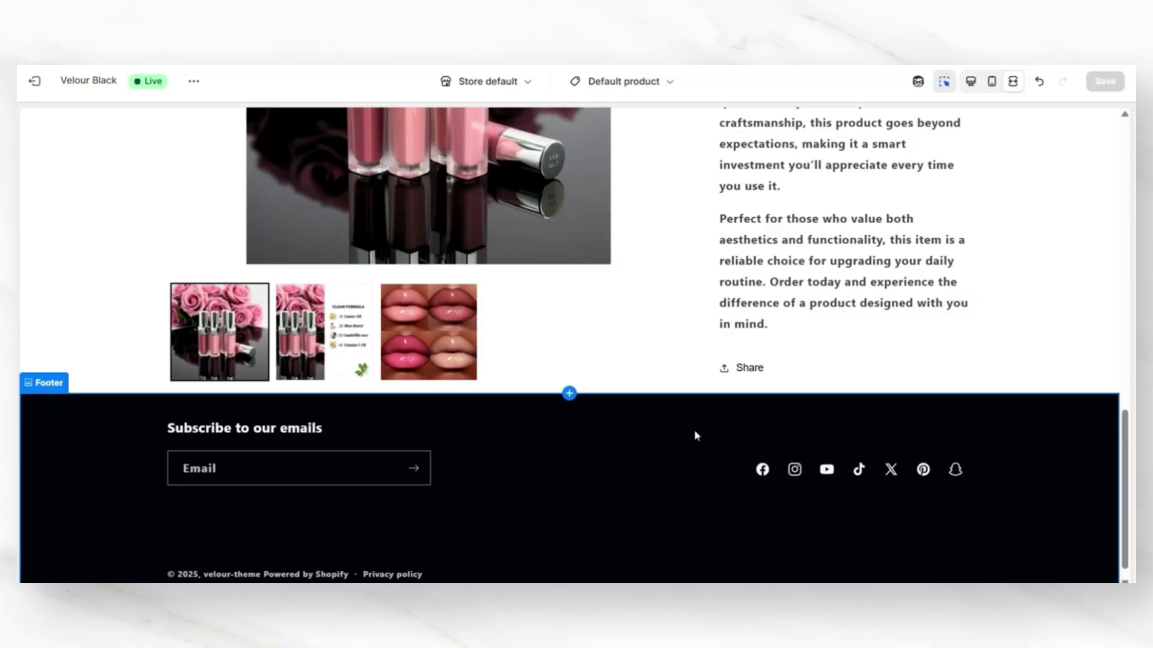
Add a Featured collection section to the product template headed 'Check these out'.
mouse_move(566, 393)
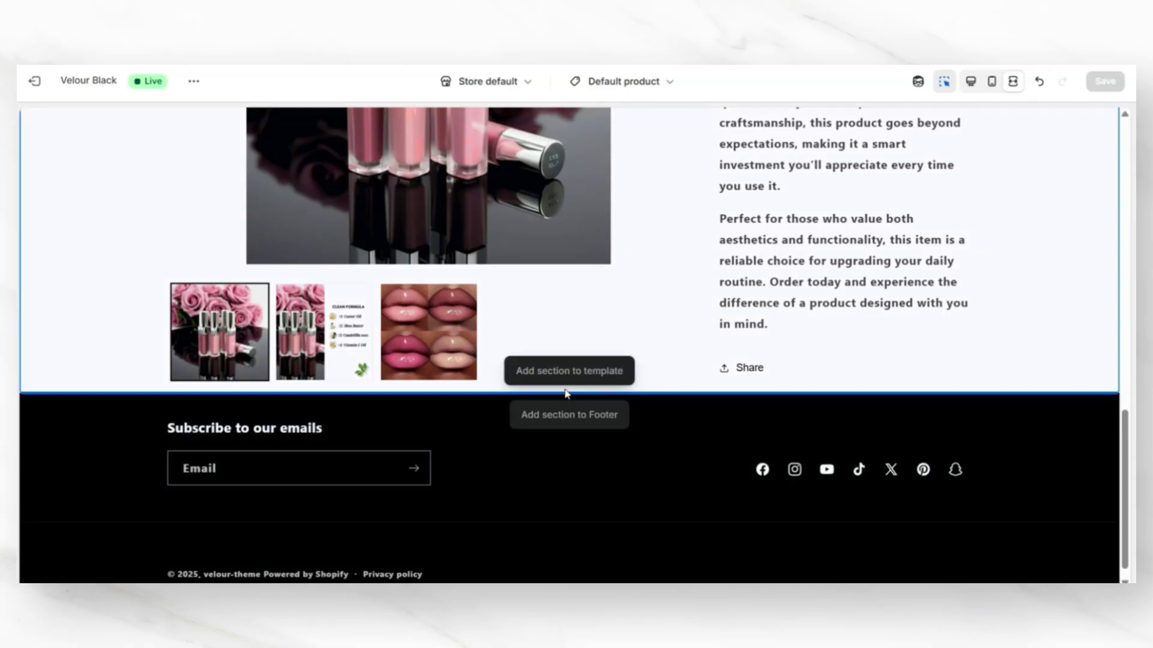
click(566, 393)
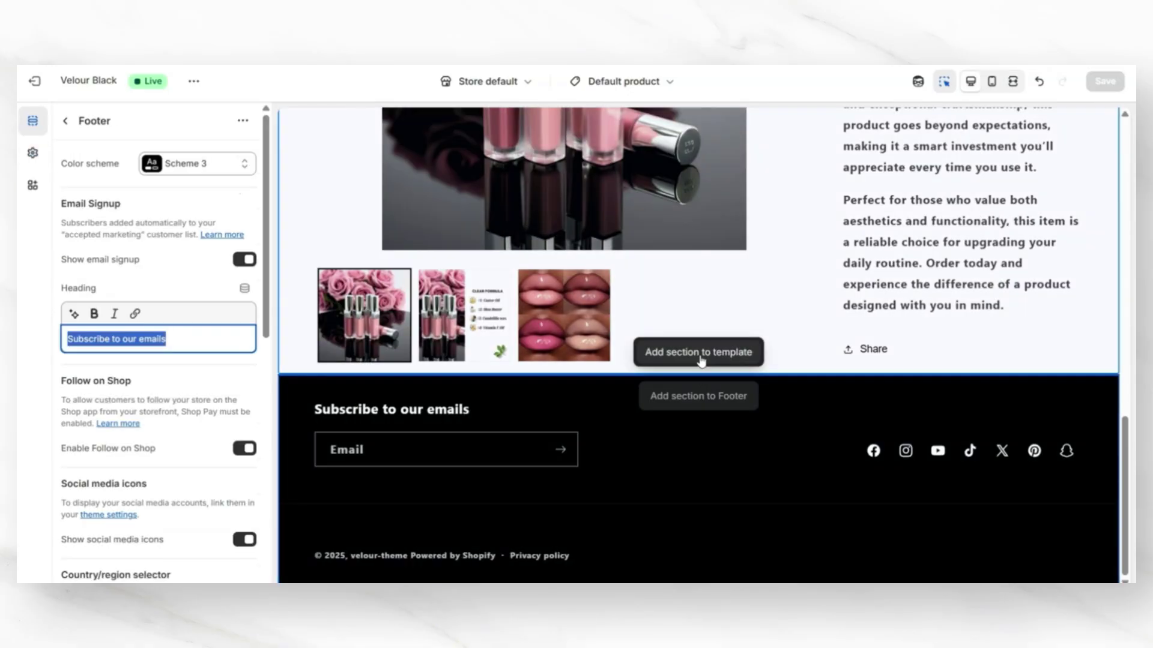
click(700, 354)
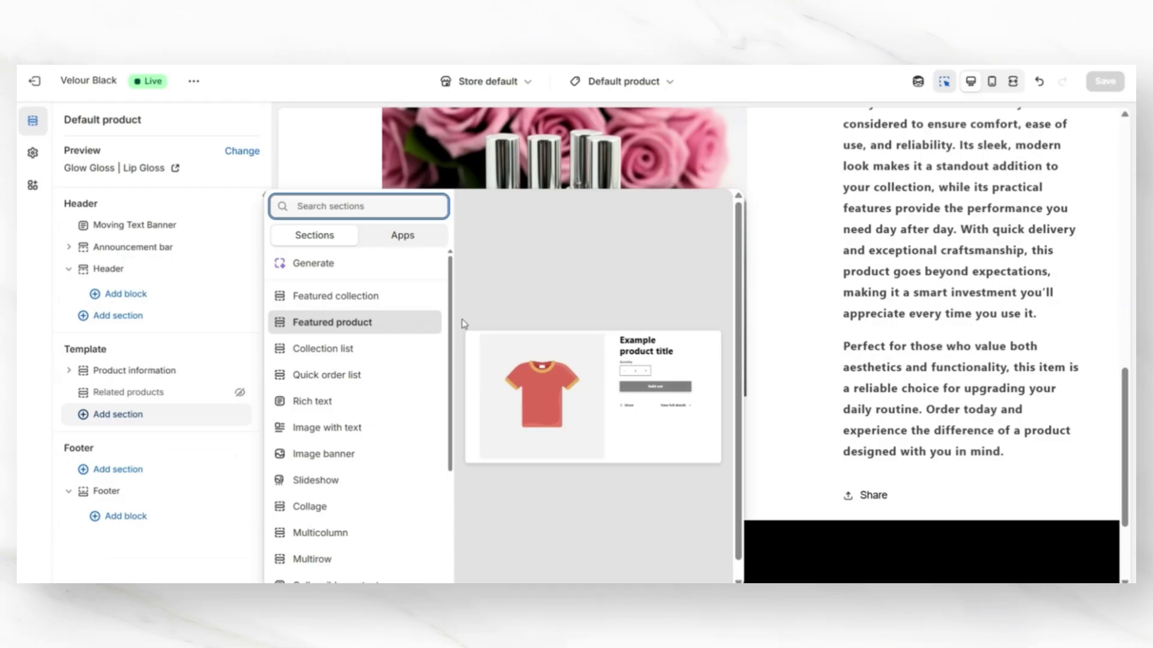
click(351, 298)
triple_click(84, 212)
text(Check these out)
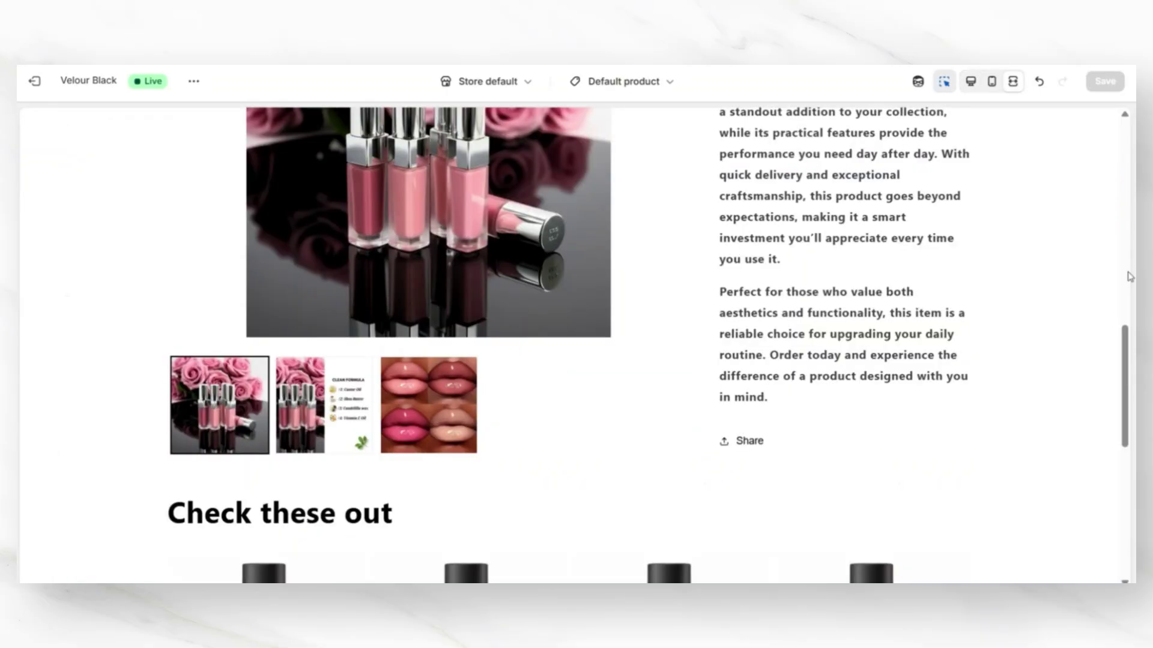
scroll(1127, 275, down, 3)
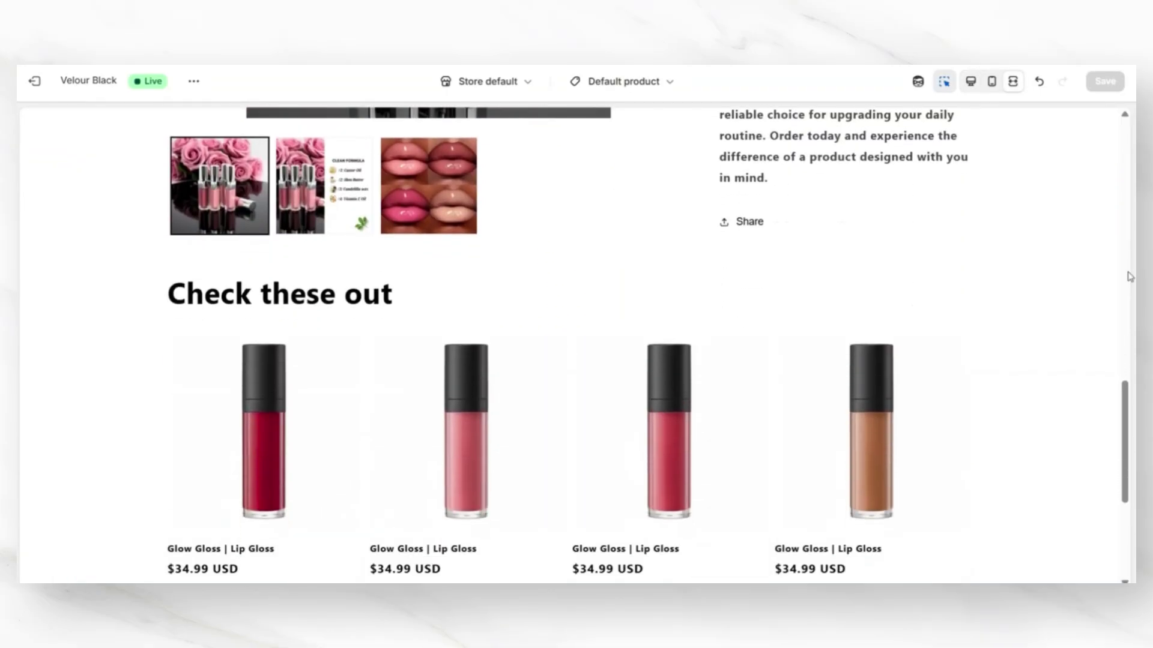
scroll(1127, 276, down, 3)
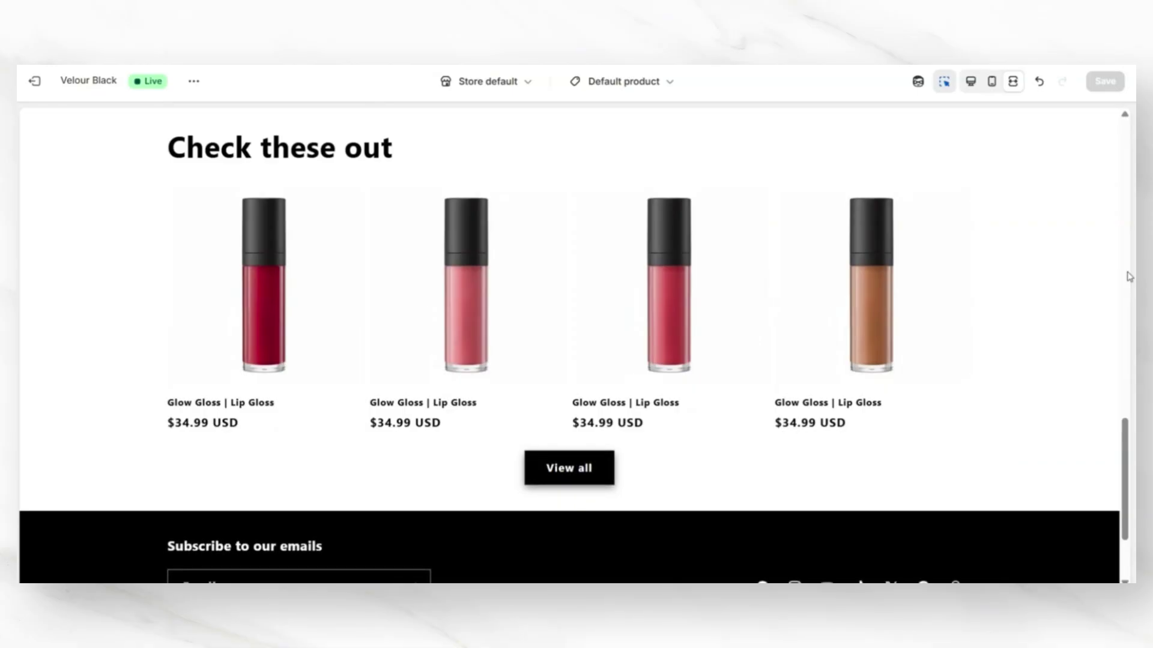
scroll(1129, 277, up, 1)
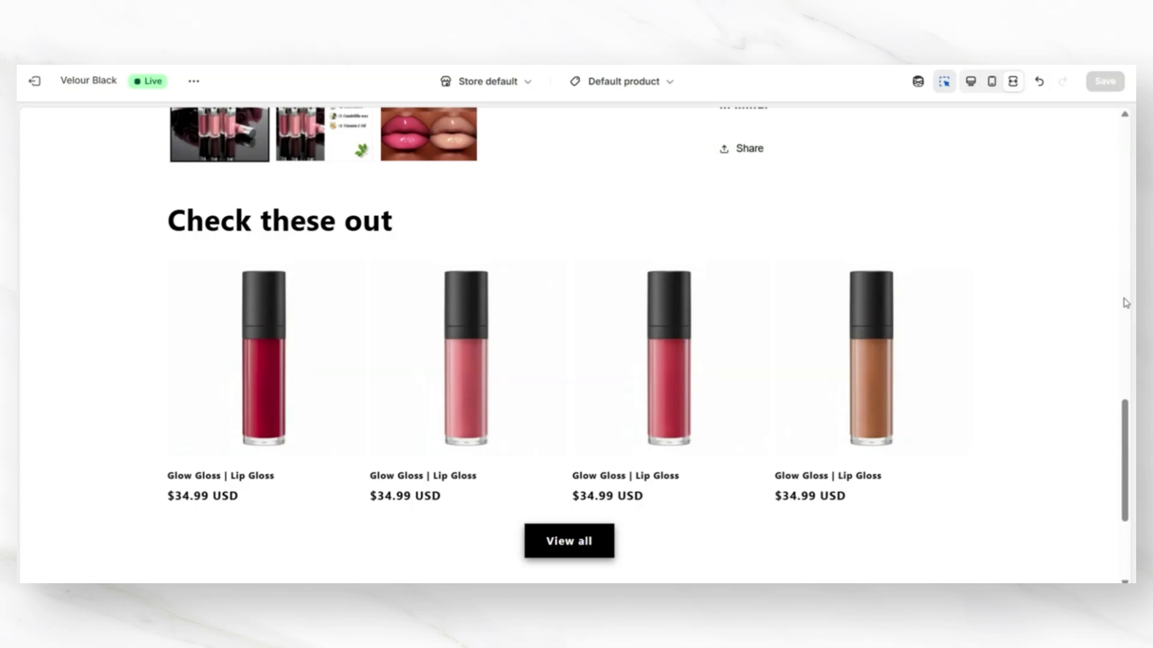
Set Quick add to Standard for 'Check these out' and preview the page full-width.
scroll(1125, 302, up, 2)
click(291, 301)
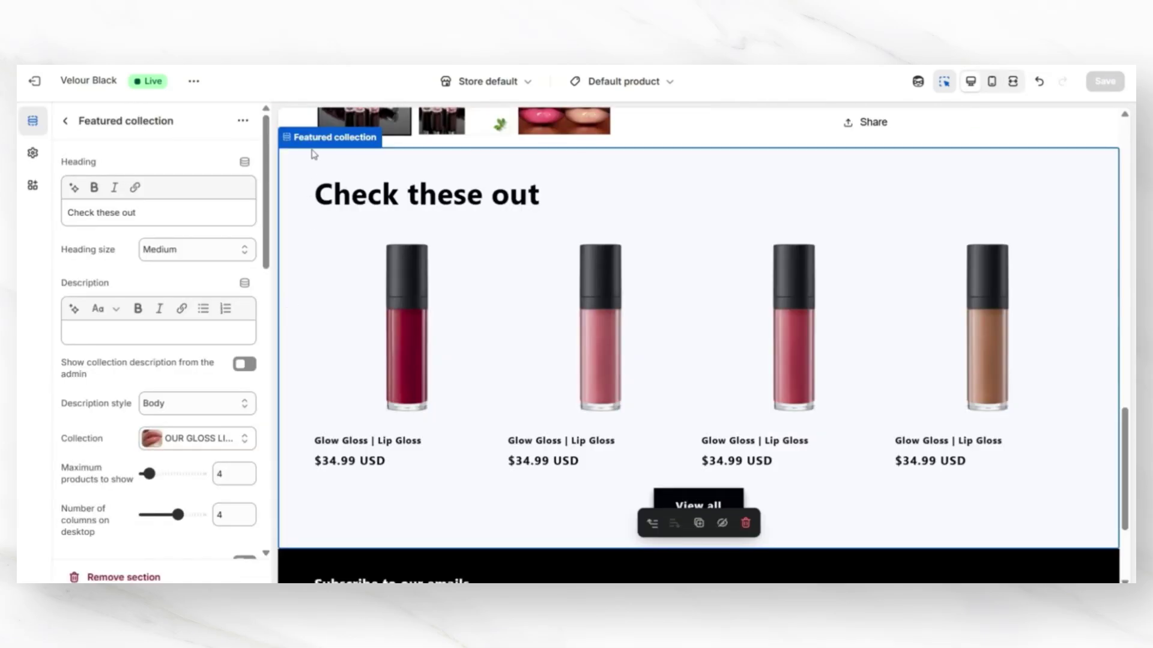
scroll(150, 294, down, 8)
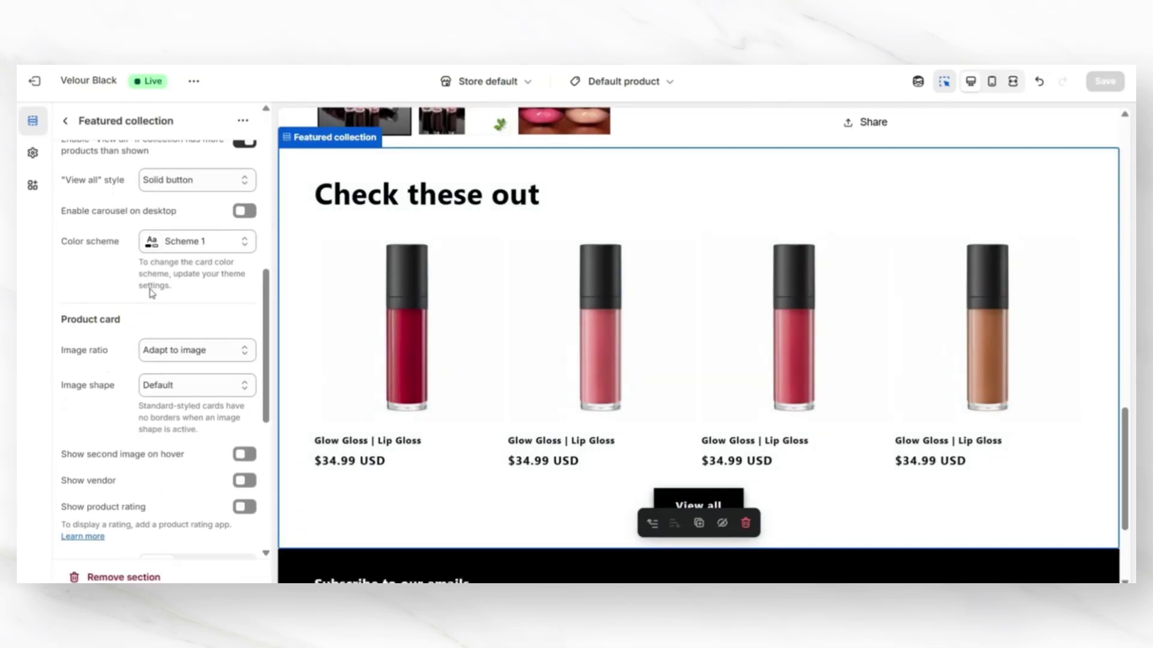
scroll(100, 256, down, 3)
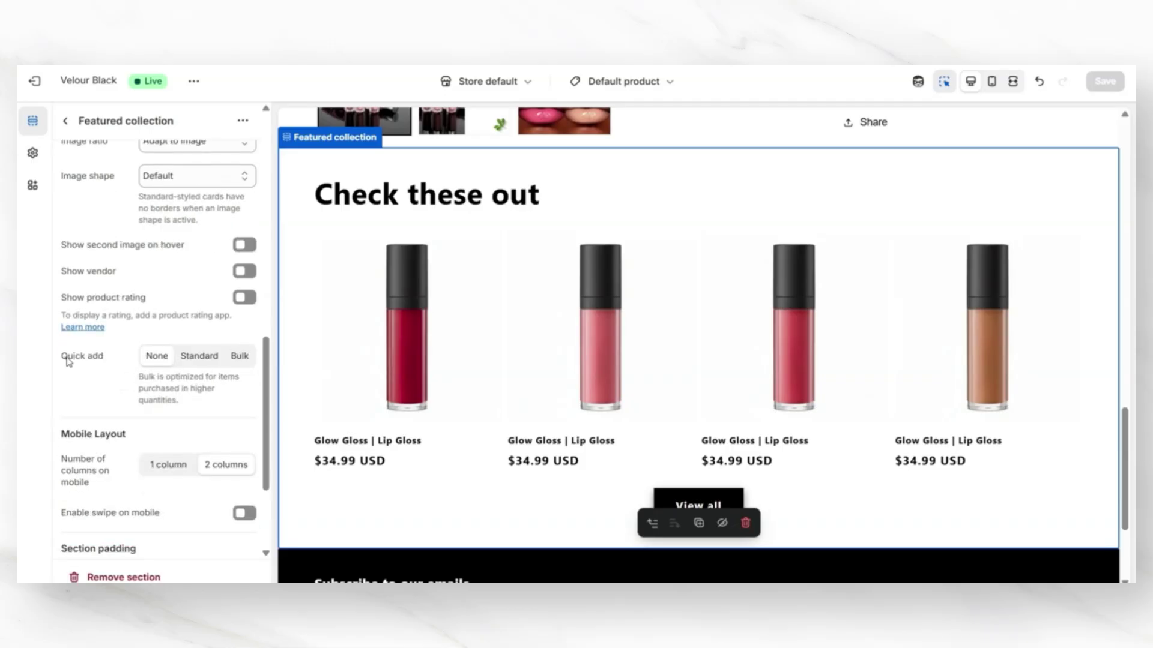
click(191, 358)
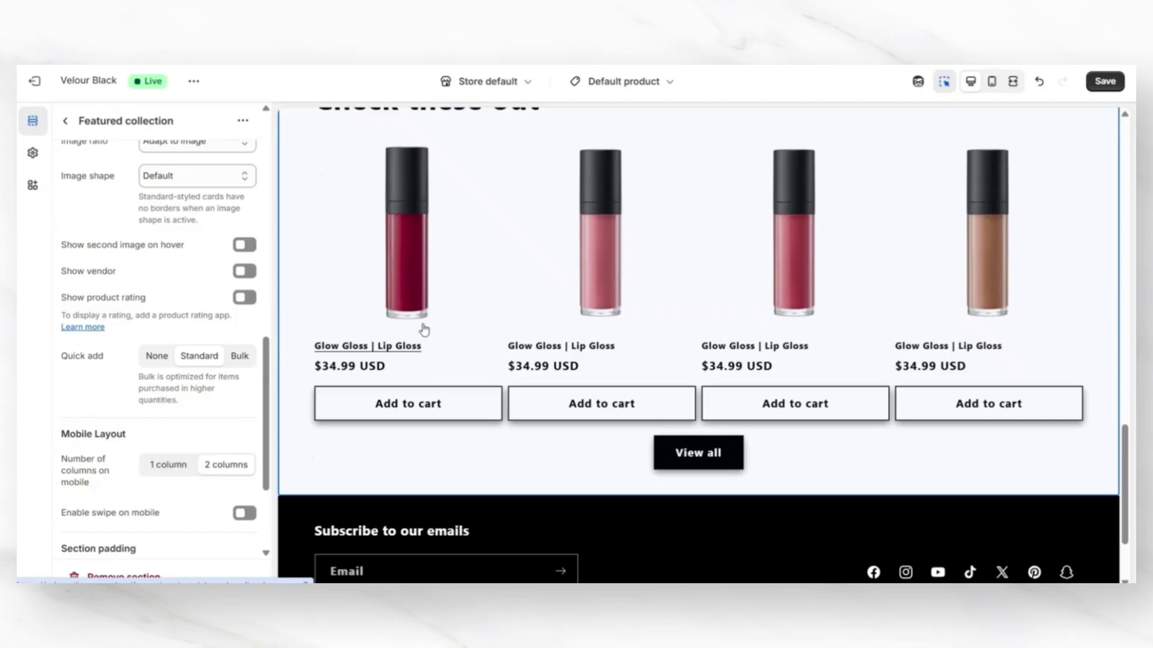
scroll(422, 324, down, 1)
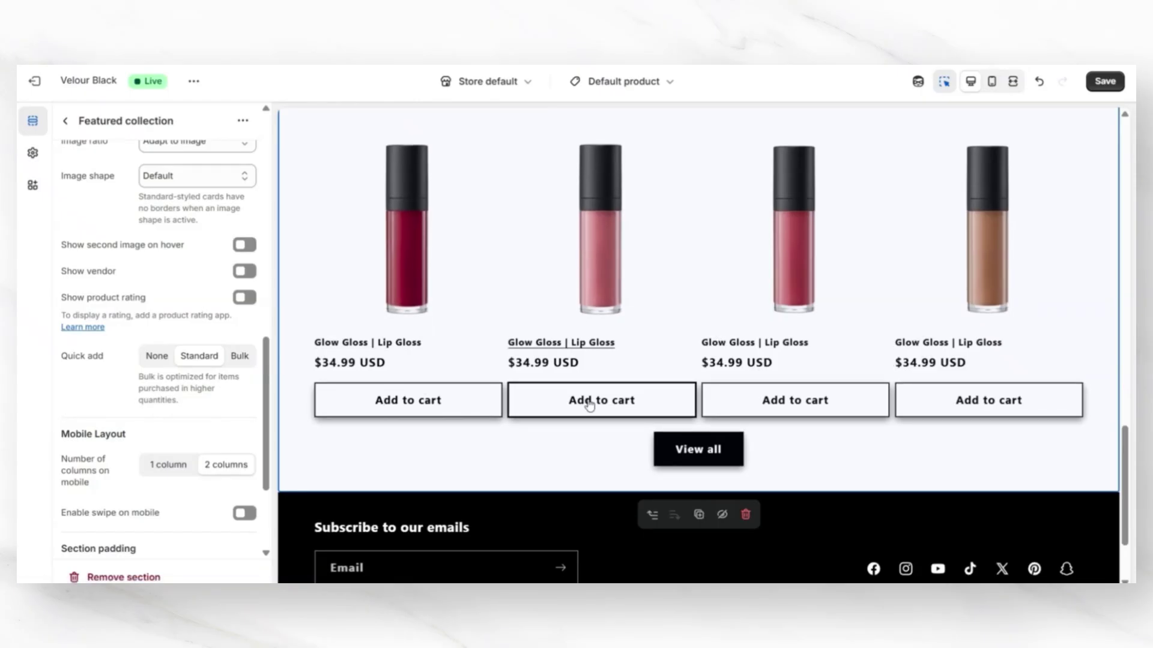
key(ctrl+shift+f)
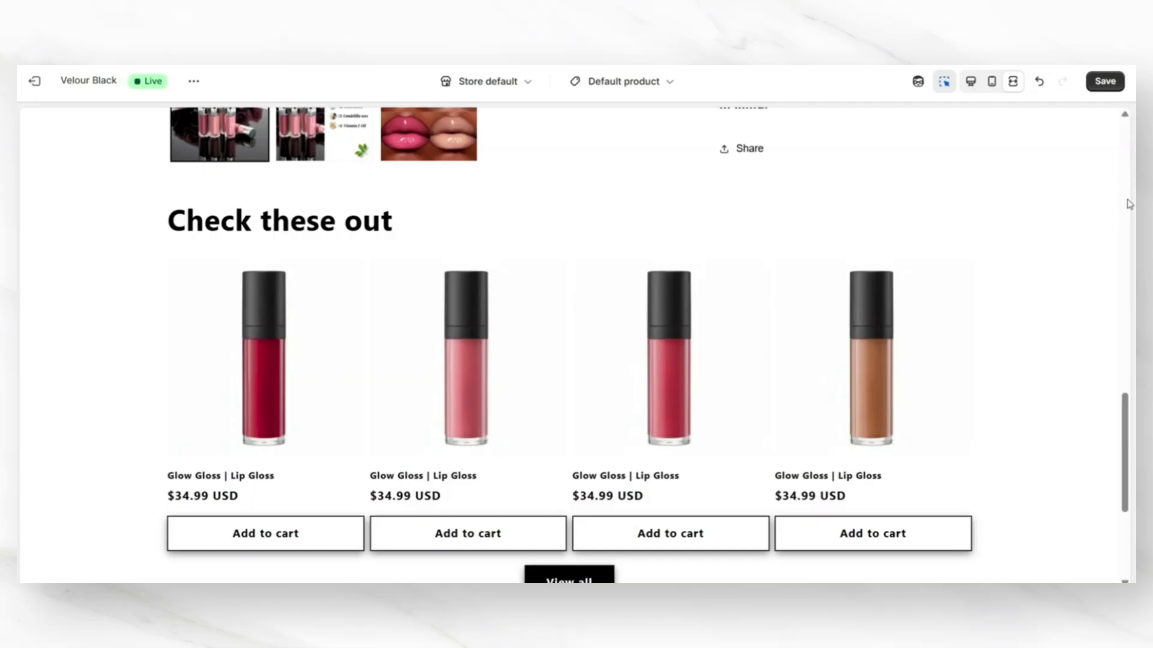
scroll(1129, 204, up, 1)
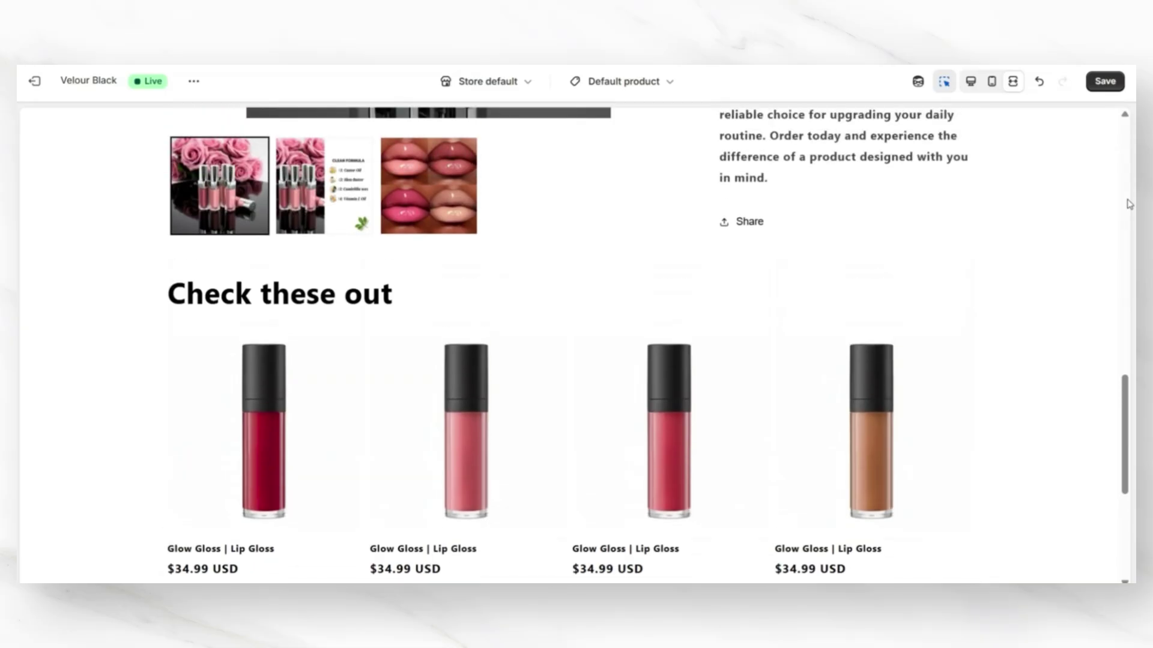
scroll(1128, 204, up, 5)
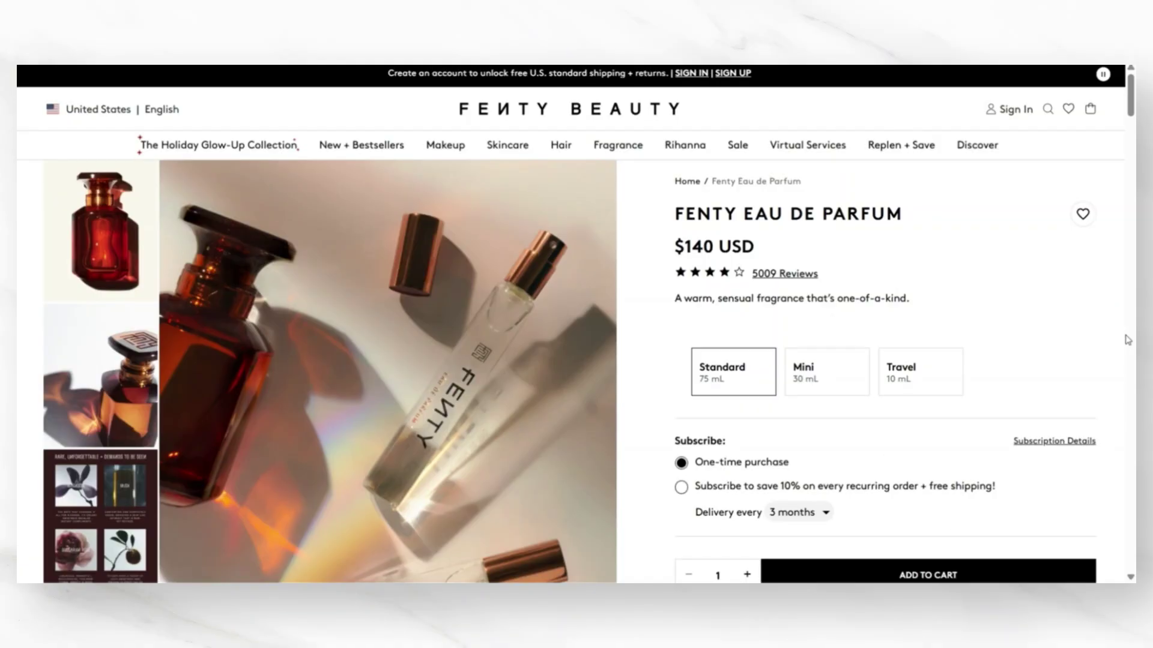
Scroll to Fenty's Pairs Well With section and the MAC Fix+ Add On section.
scroll(296, 355, down, 8)
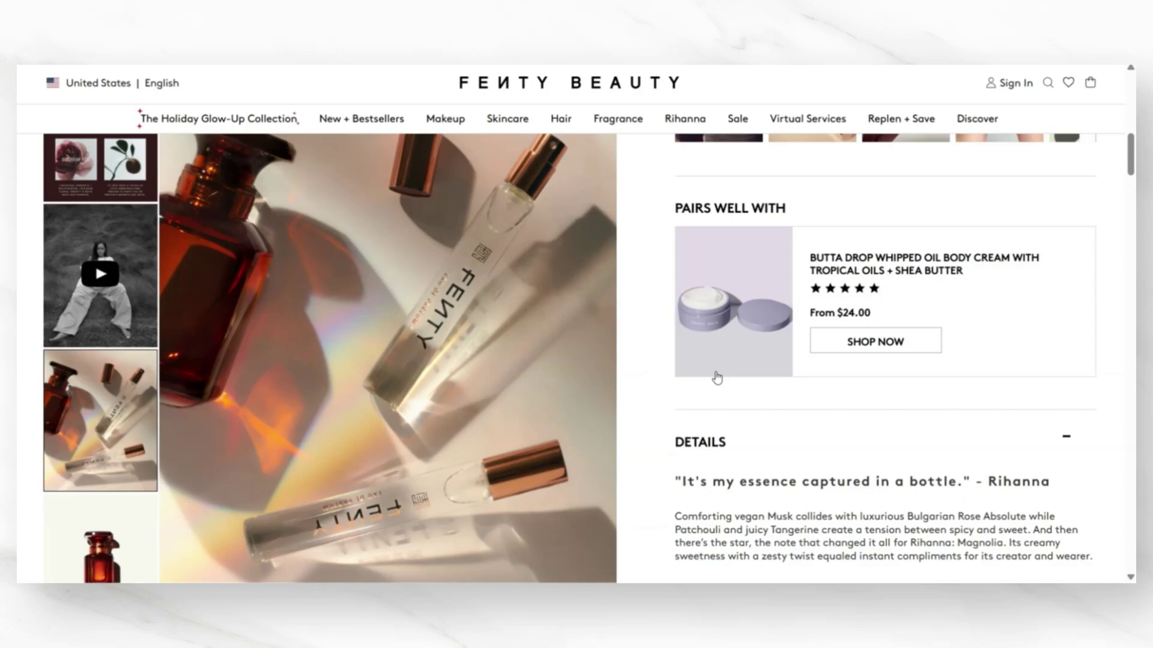
mouse_move(716, 366)
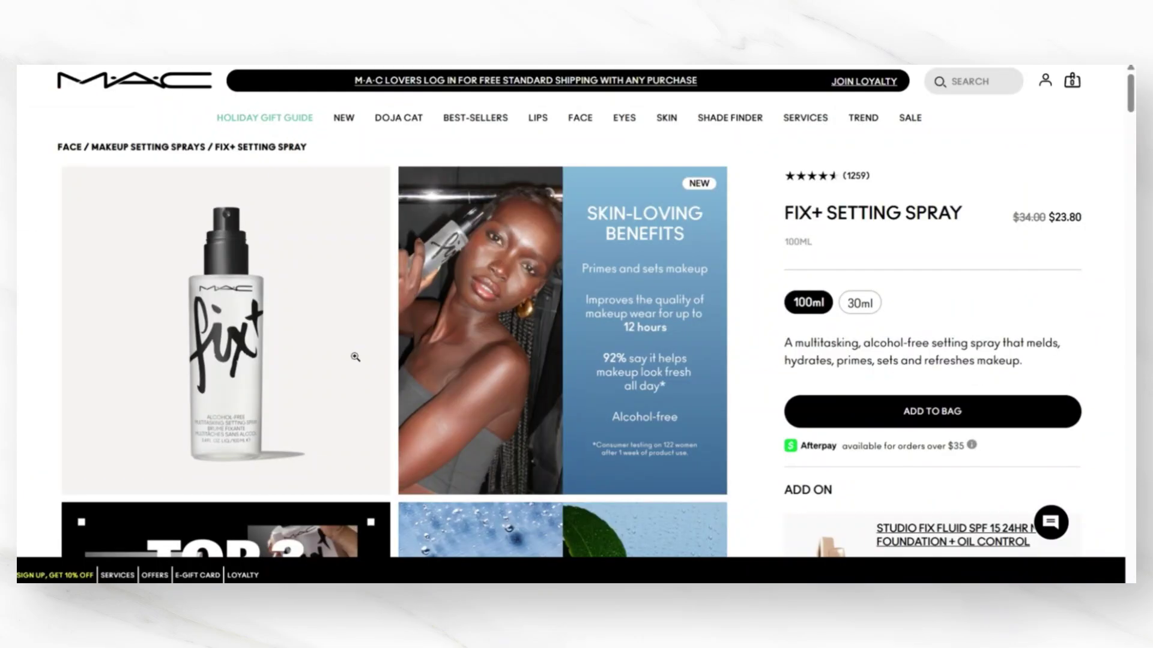
scroll(1122, 414, down, 3)
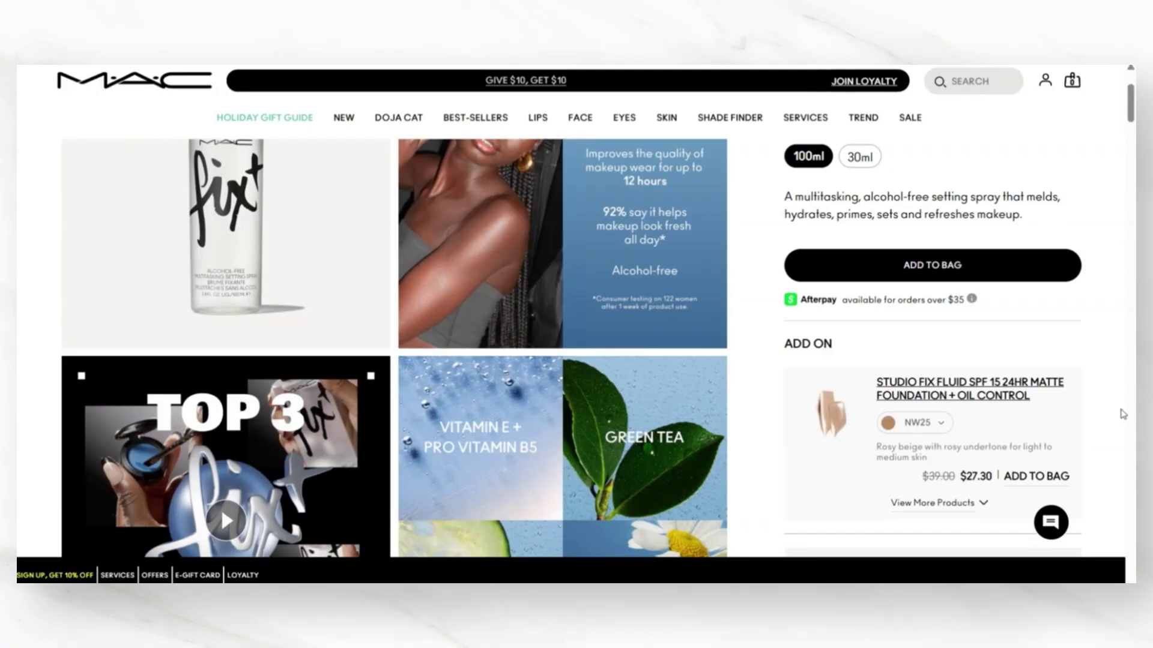
scroll(1123, 414, down, 3)
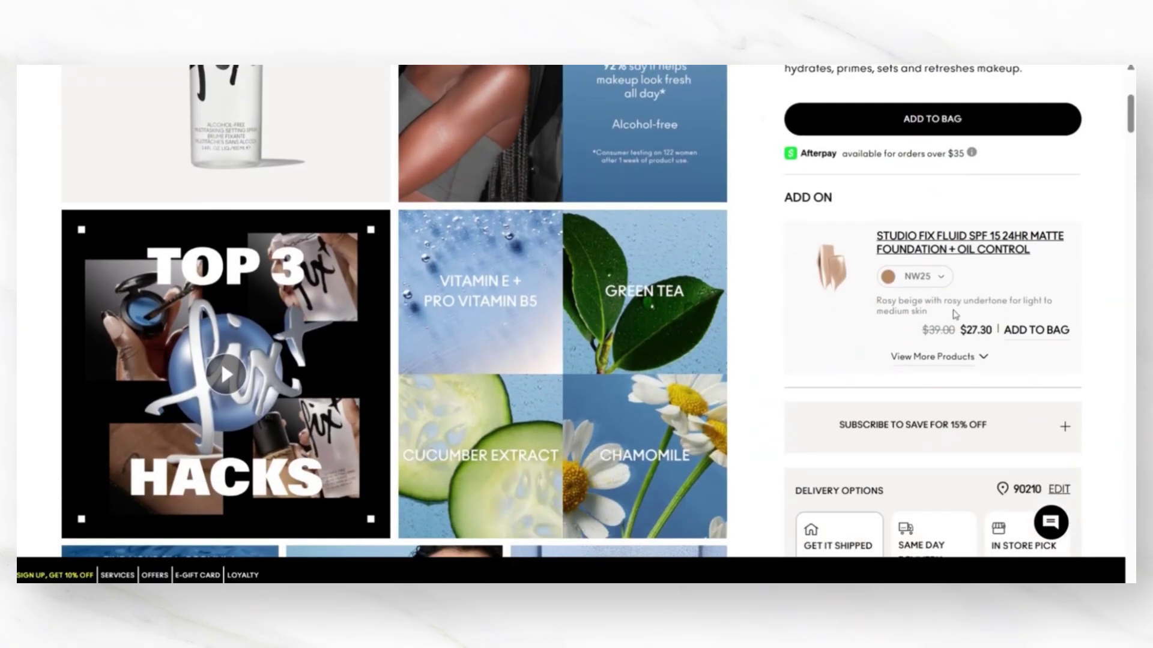
scroll(877, 290, up, 2)
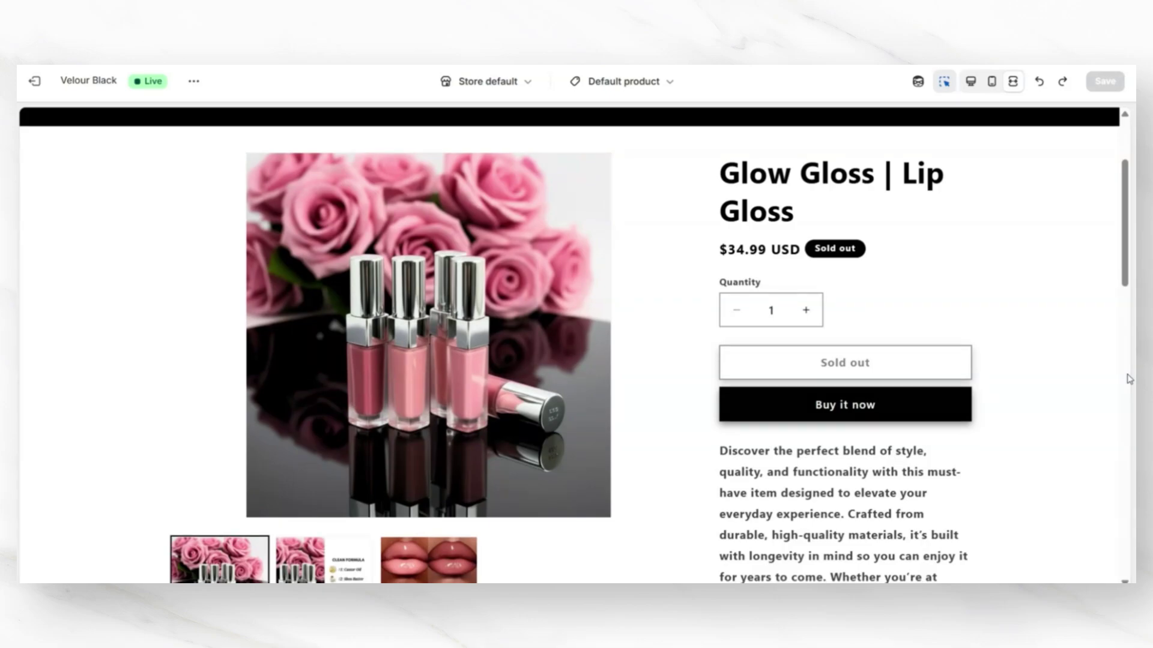
Add a Featured product section for Lip Scrub below the lip gloss details.
scroll(1129, 379, down, 3)
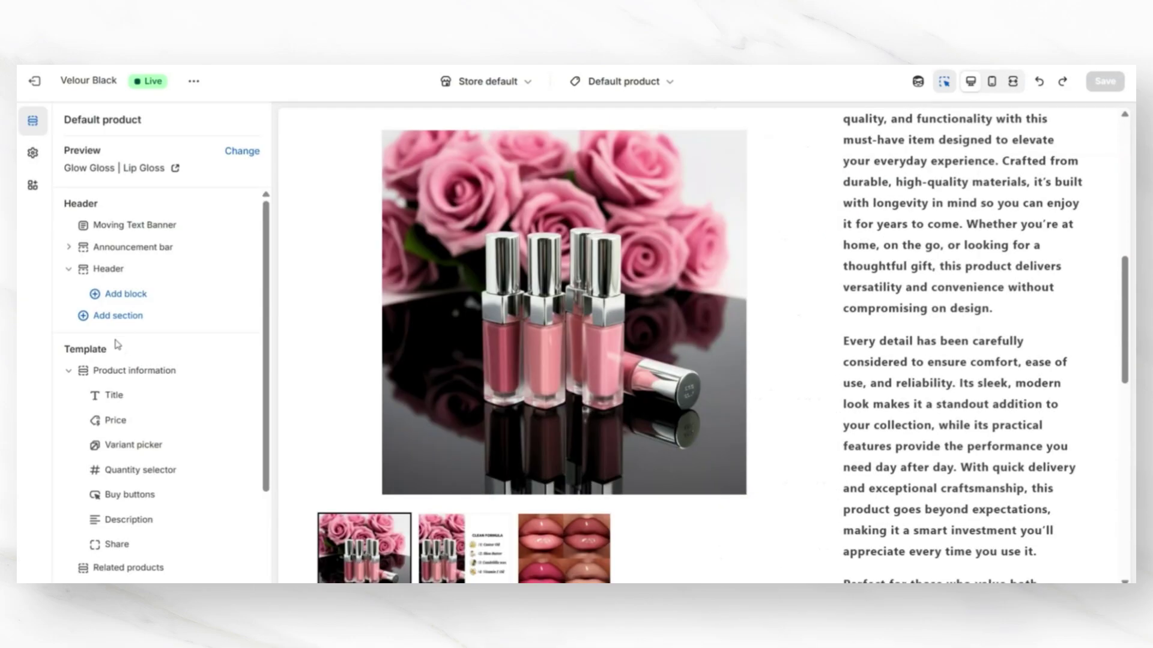
scroll(117, 345, down, 3)
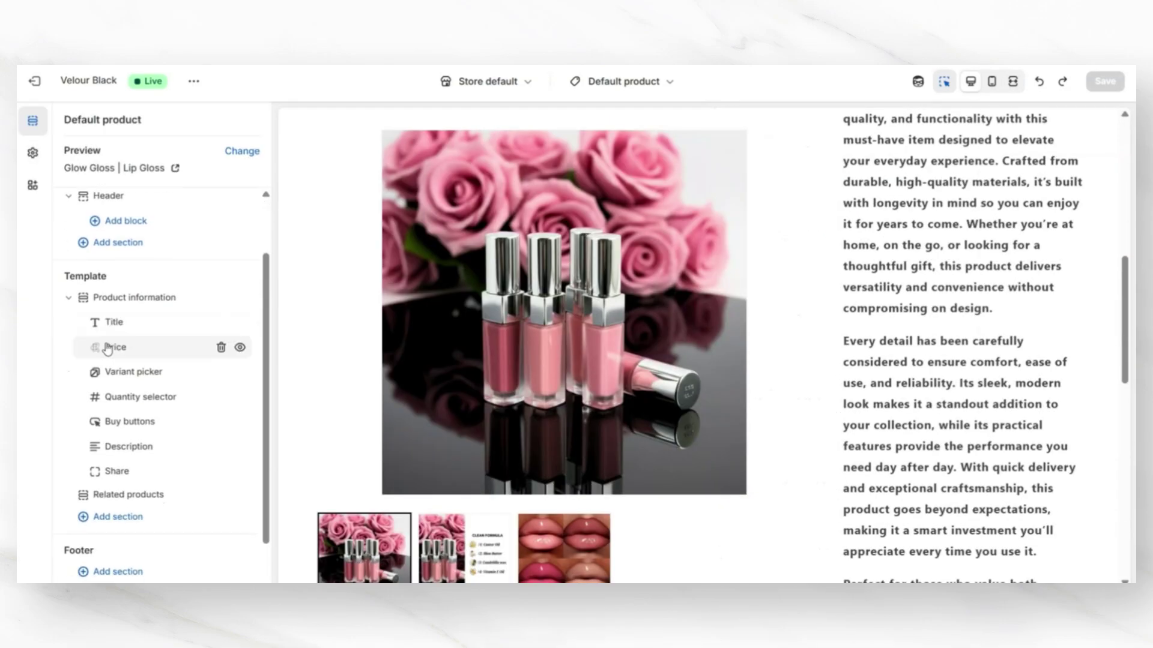
click(90, 472)
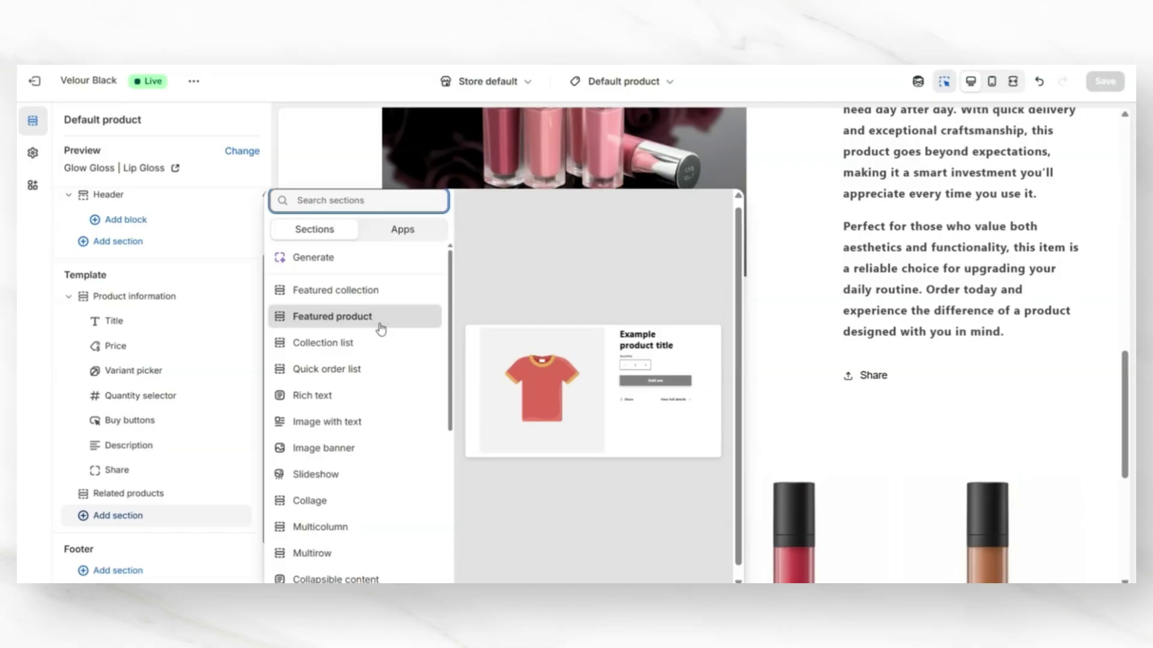
click(380, 328)
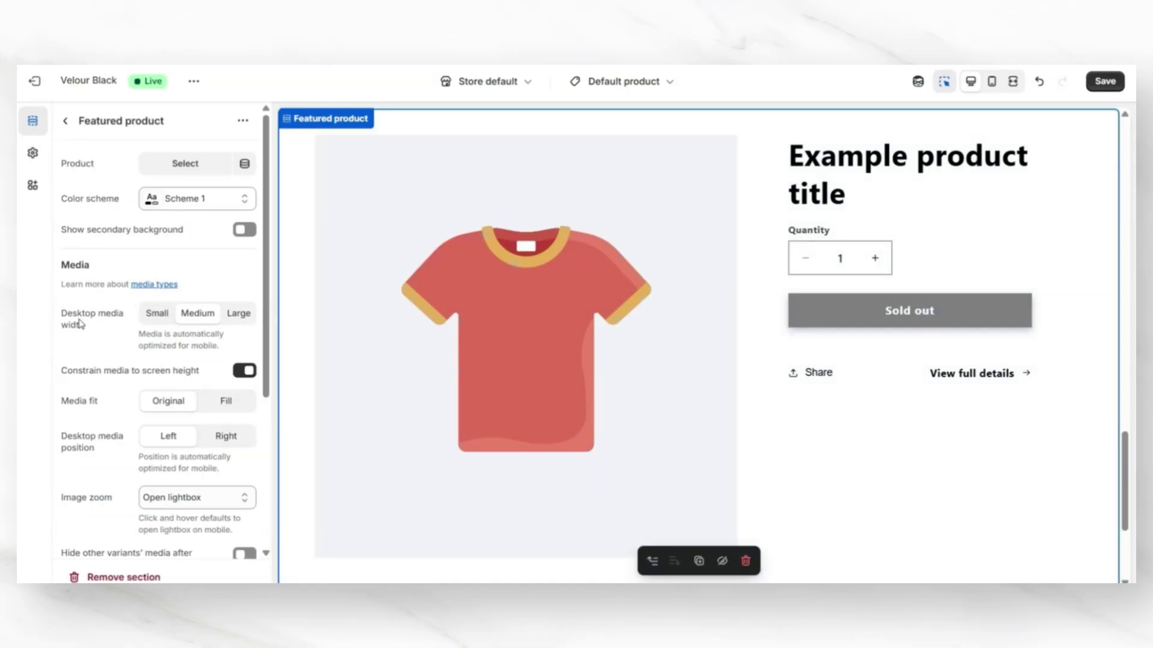
Set Desktop media width to Small, turn on the secondary background, and preview full-width.
click(155, 314)
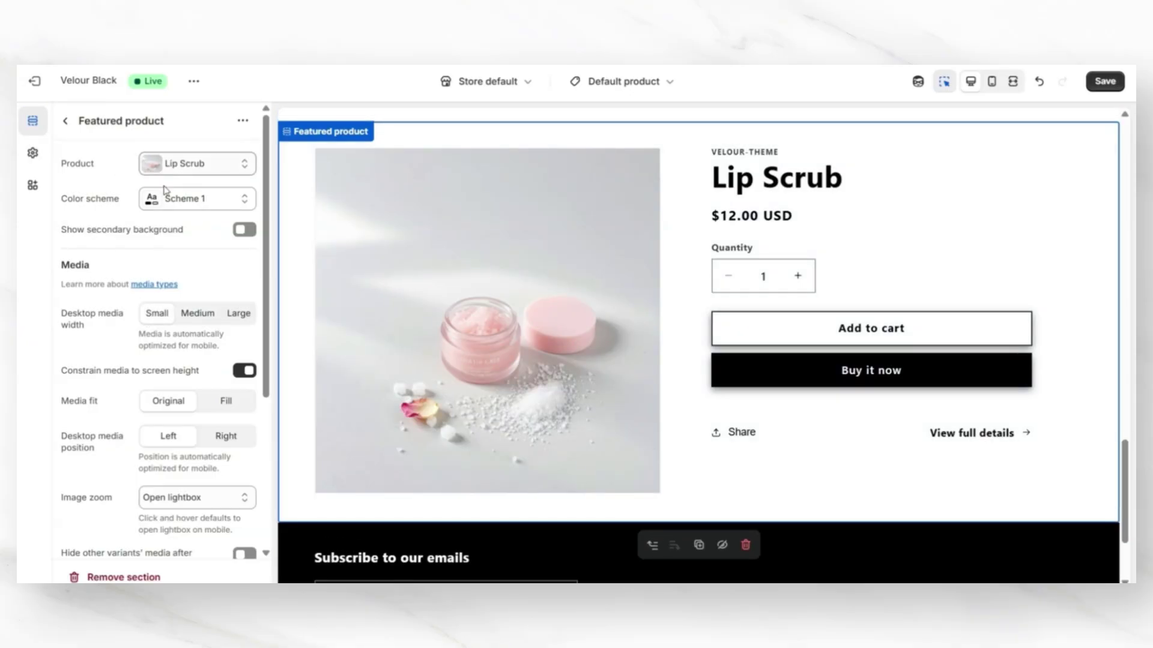
scroll(162, 198, down, 3)
scroll(93, 231, up, 3)
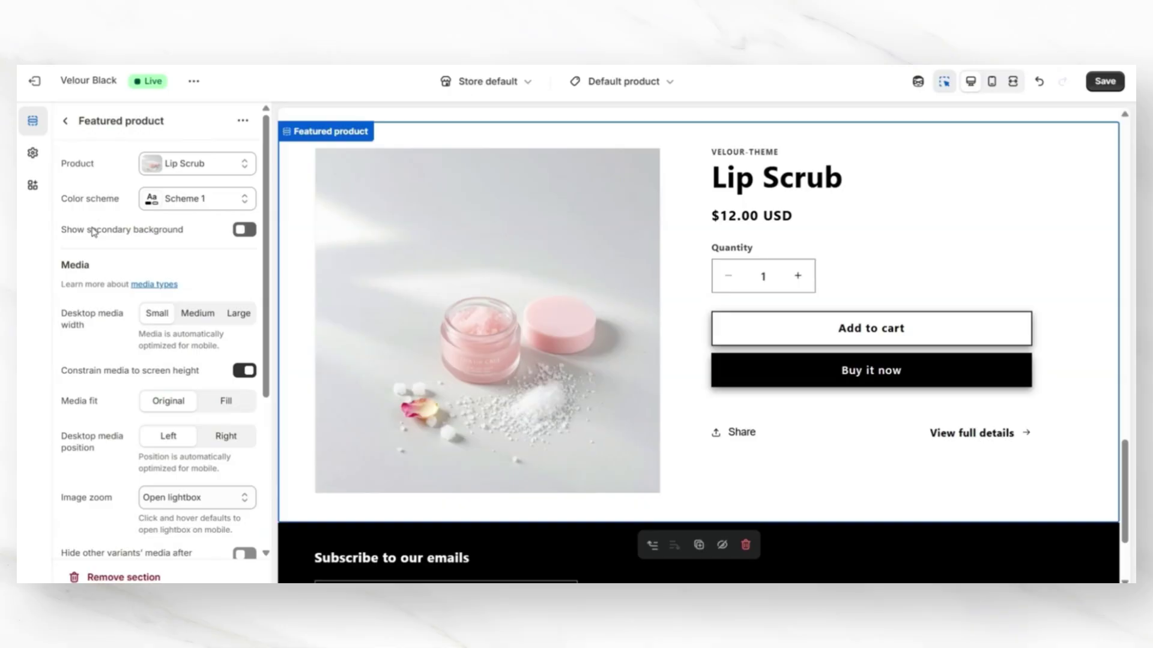
click(243, 231)
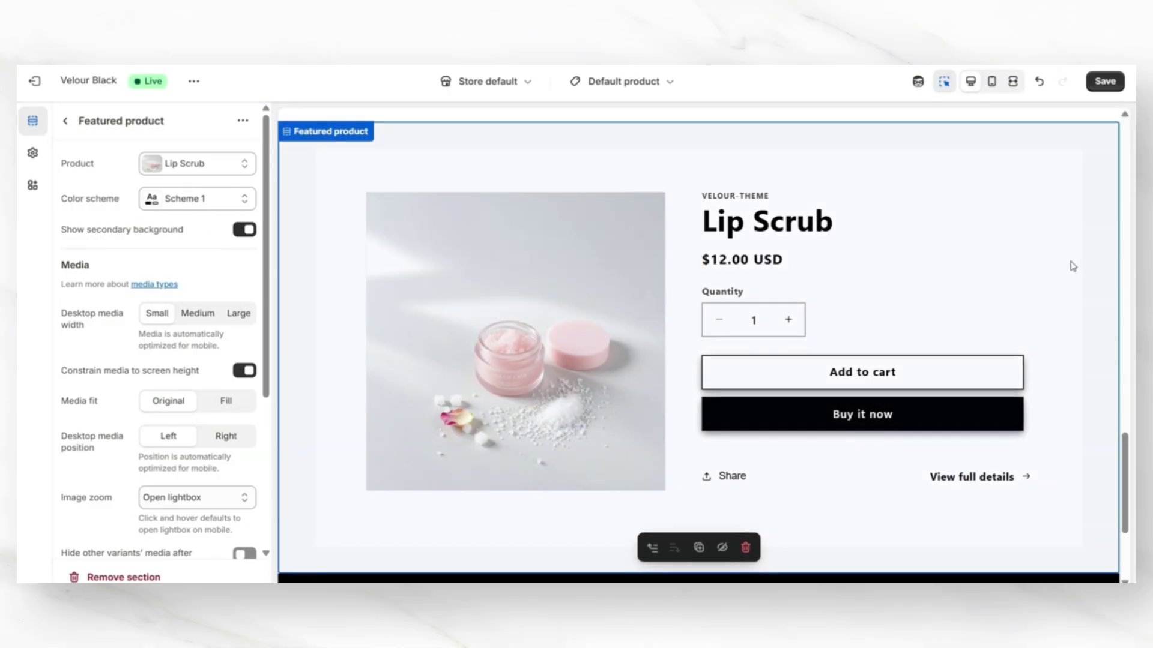
click(648, 543)
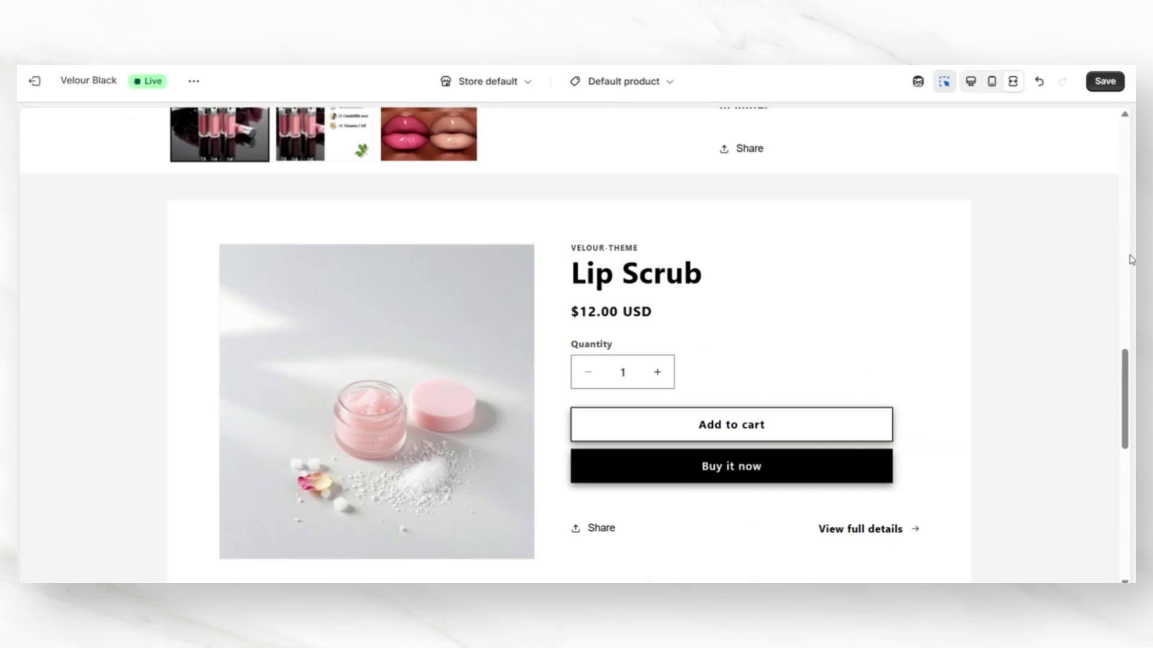
scroll(1131, 259, up, 6)
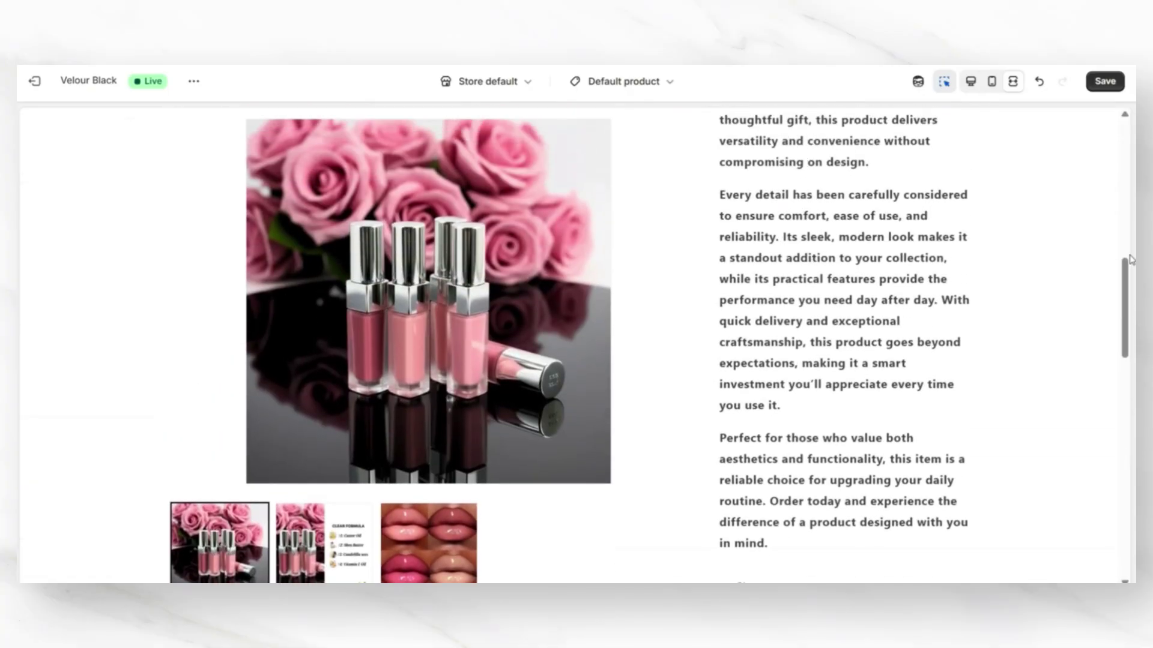
scroll(1131, 260, up, 5)
scroll(1128, 228, down, 8)
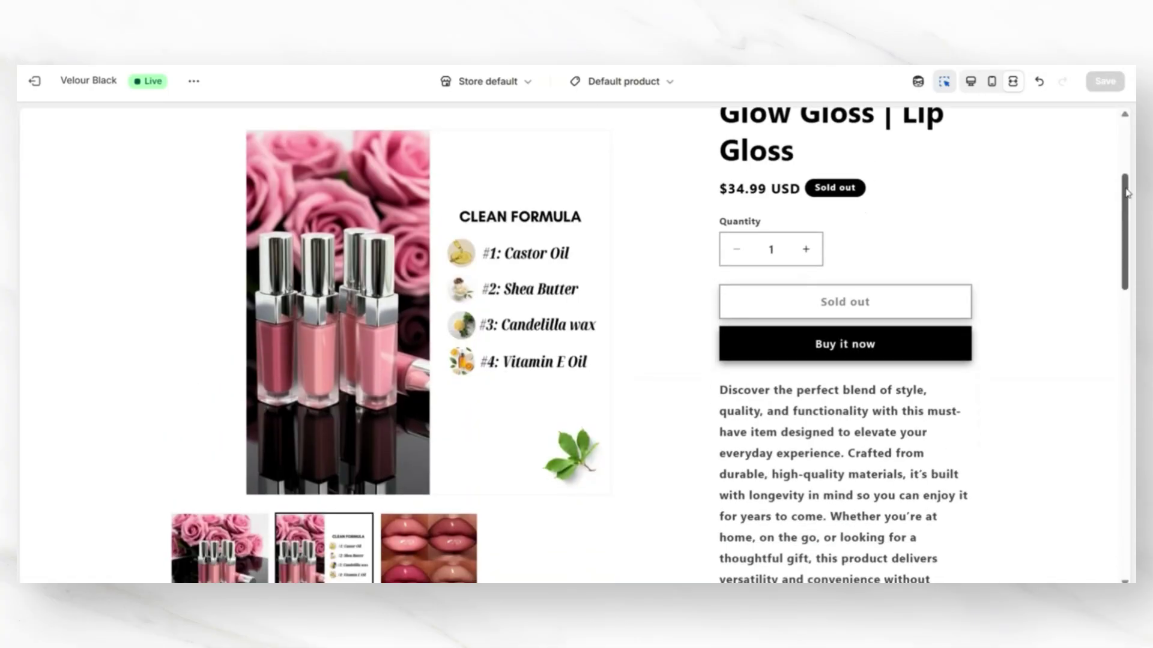
scroll(1128, 192, down, 7)
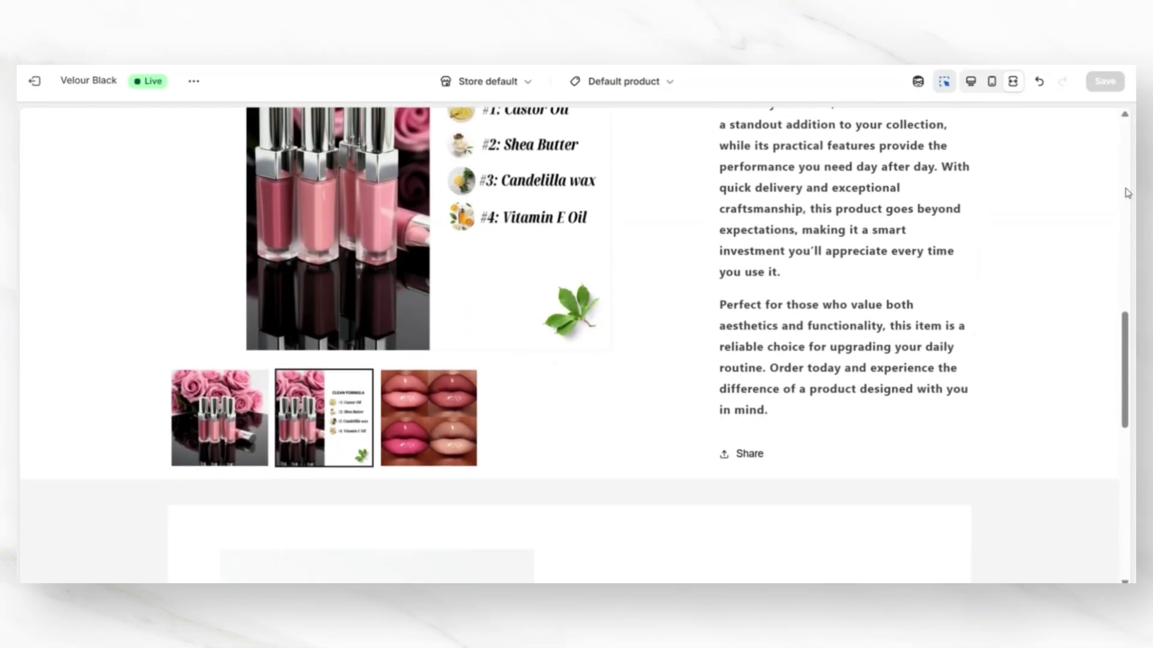
scroll(1127, 192, down, 2)
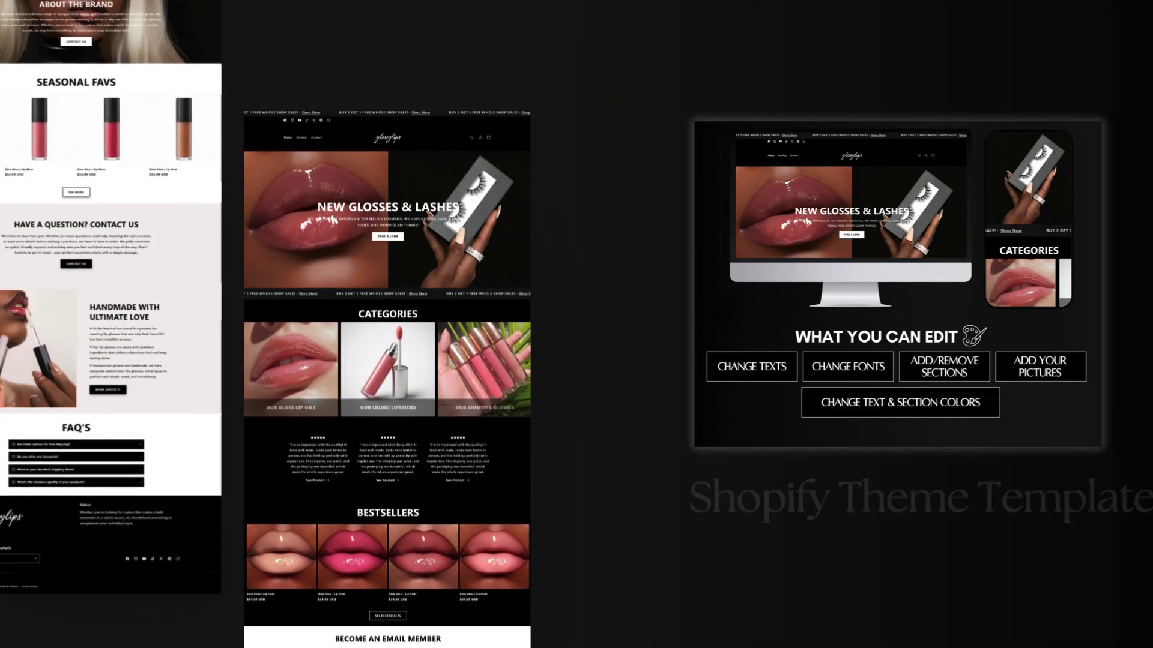